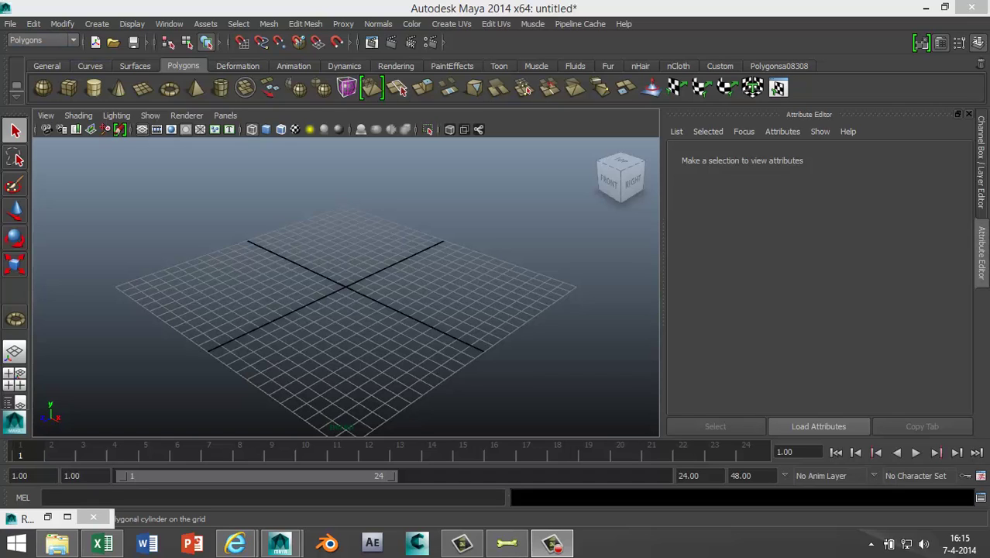
Create a tall, narrow polygon cylinder at the grid center and lay it down with an X rotation of exactly 90.
left_click(94, 87)
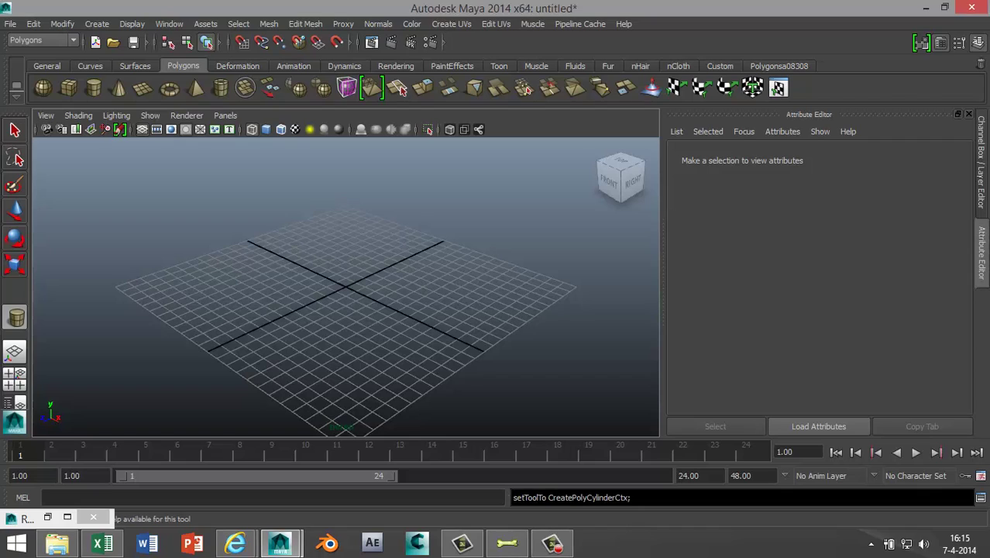
left_click_drag(347, 289, 367, 148)
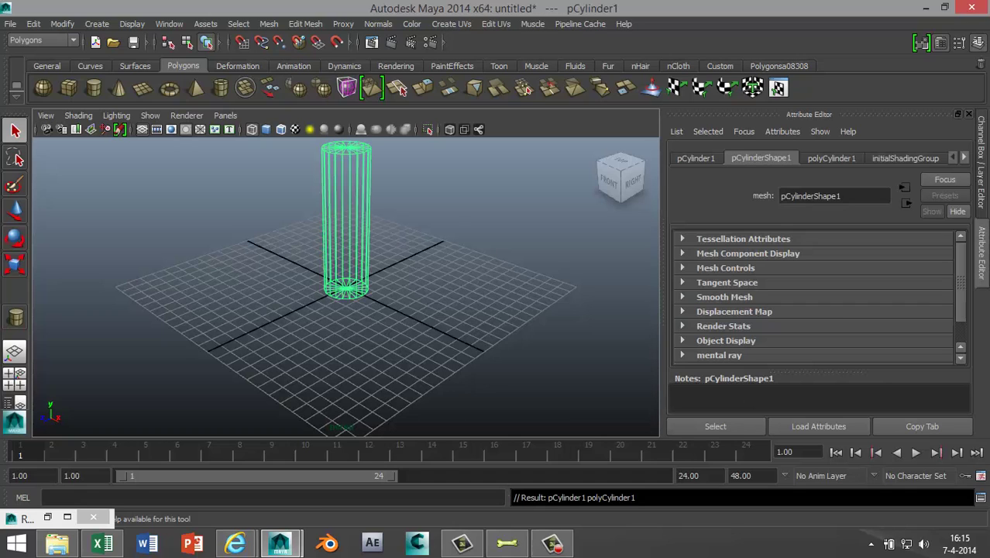
key("e")
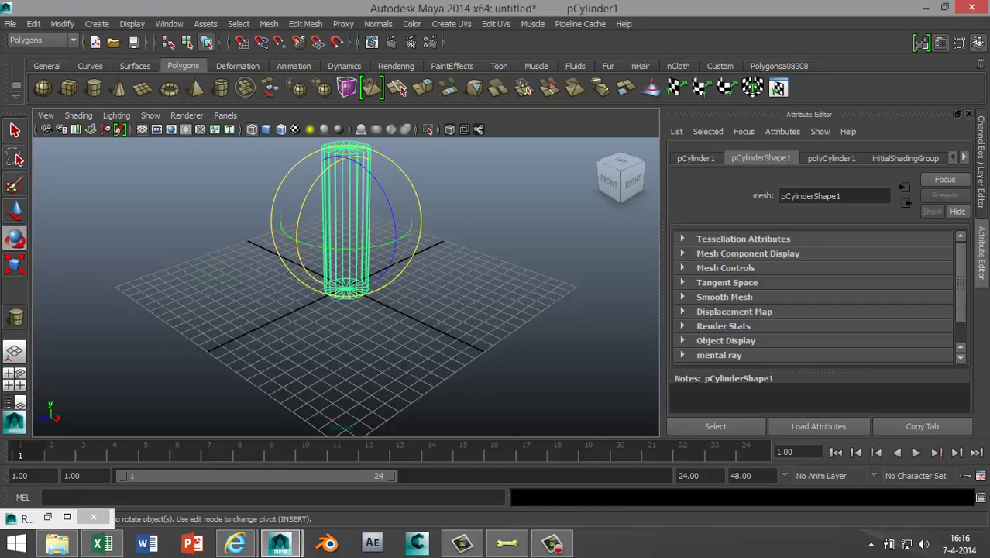
left_click_drag(307, 190, 304, 262)
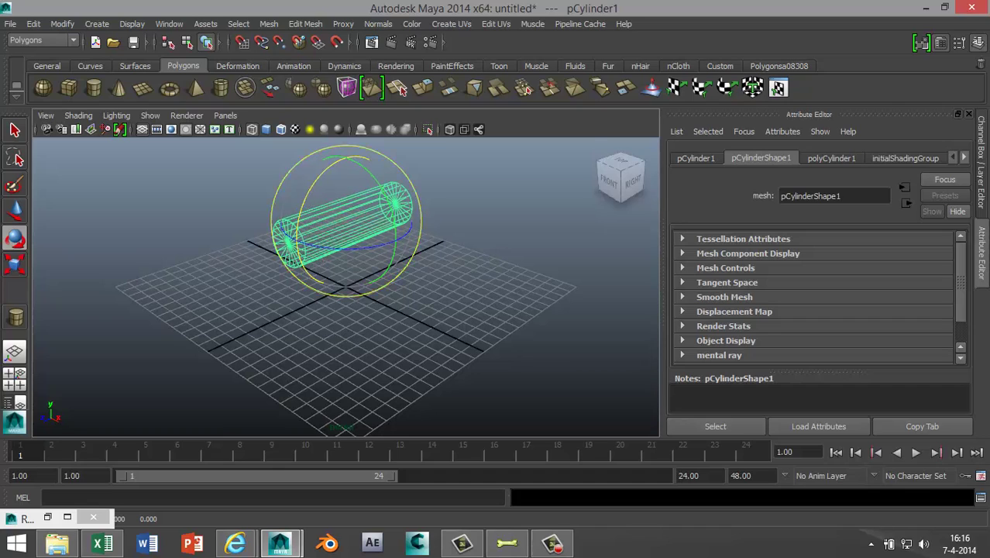
left_click(695, 158)
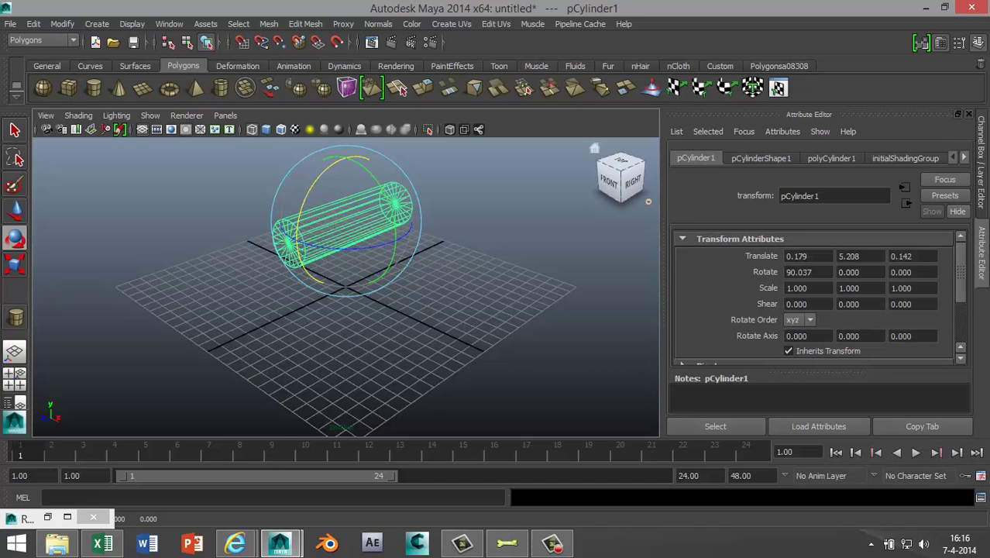
double_click(799, 272)
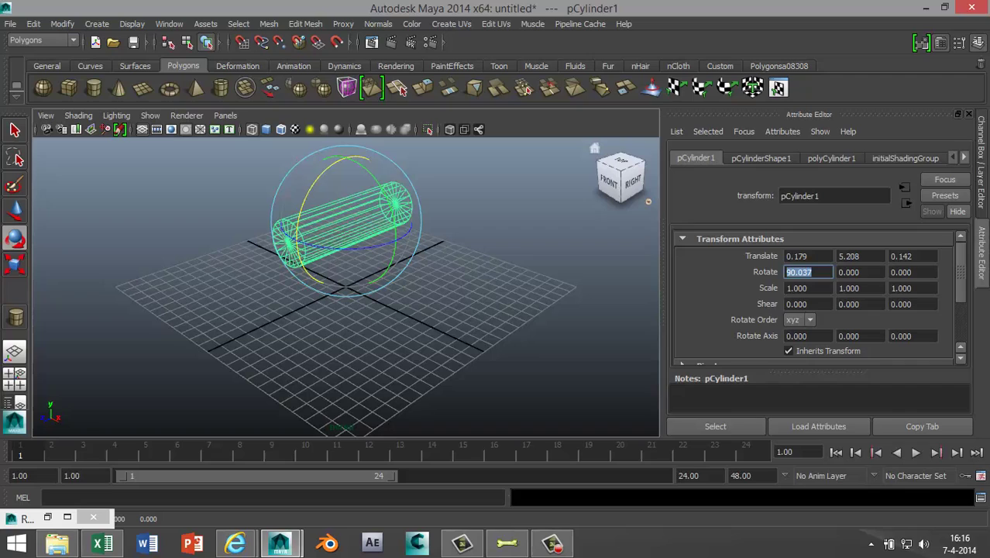
type("90.000")
left_click(519, 211)
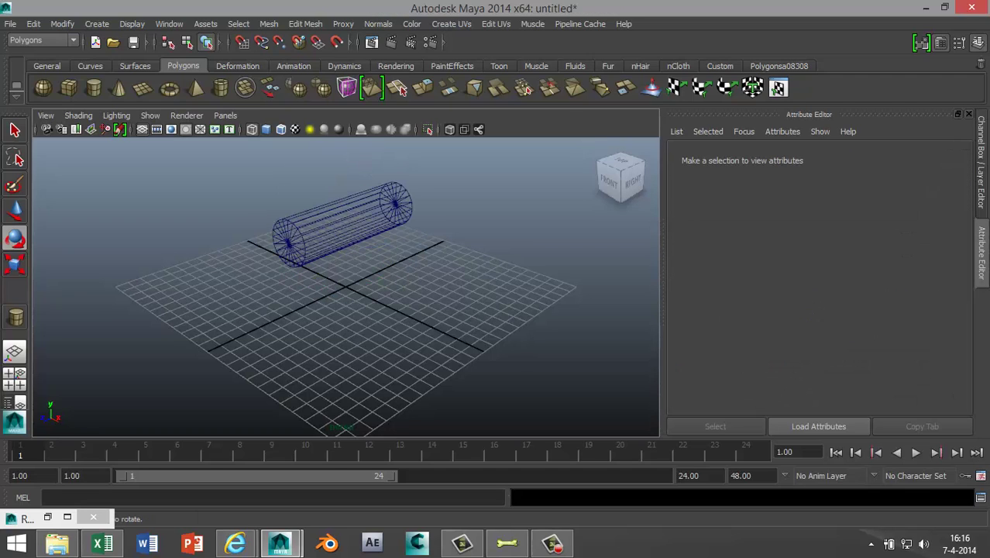
Display the scene shaded and stretch the cylinder along its length to a Y scale of about 2.38.
key("5")
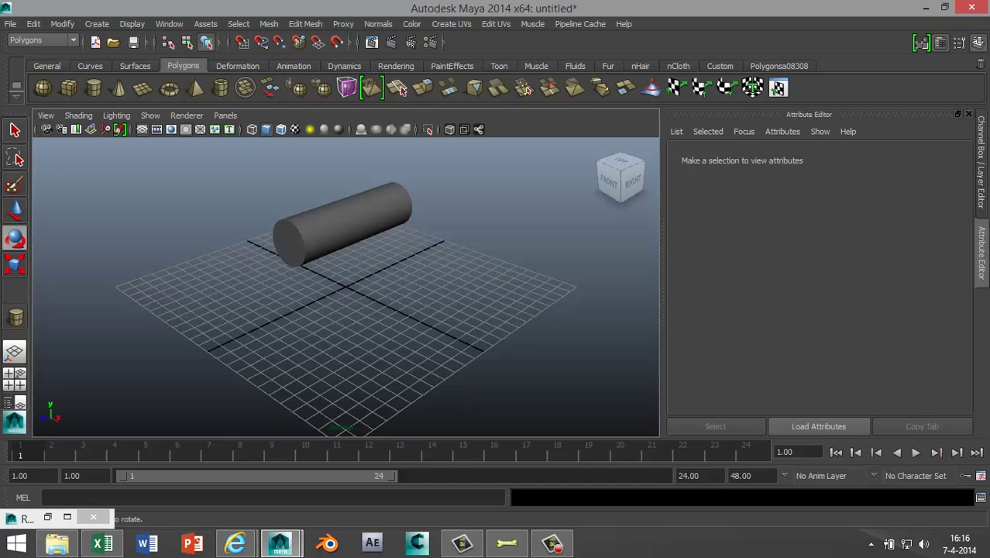
left_click_drag(519, 211, 431, 216, "alt")
left_click(364, 223)
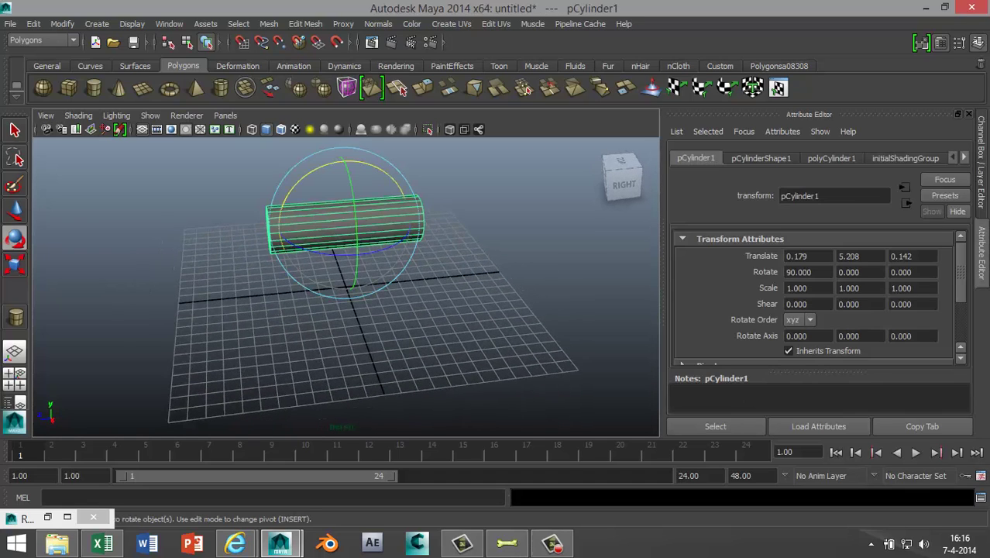
key("r")
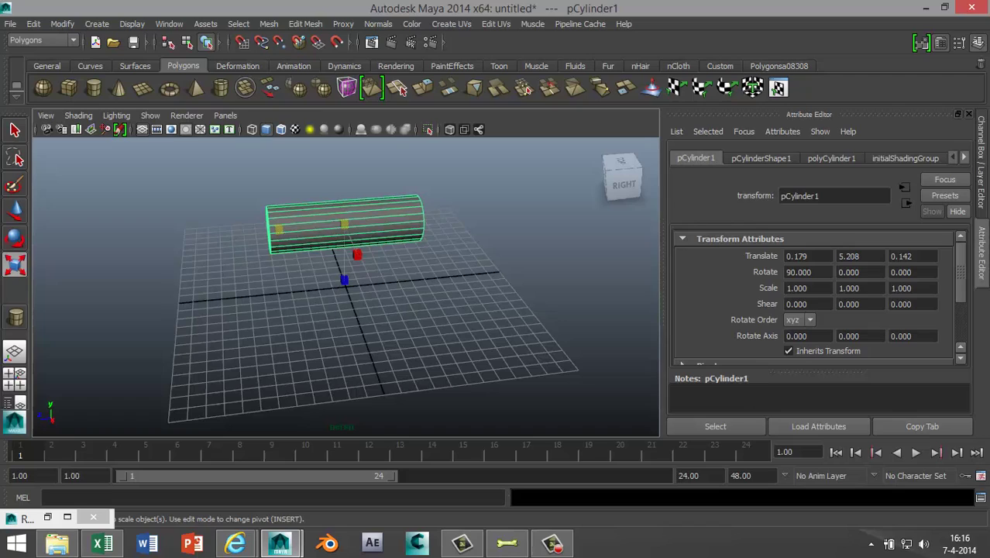
left_click_drag(278, 229, 187, 236)
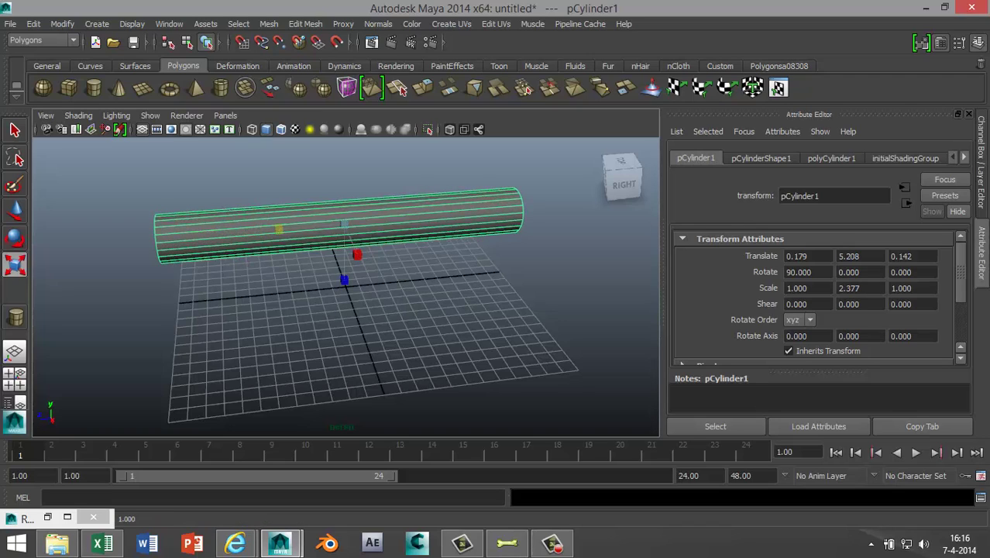
left_click(225, 325)
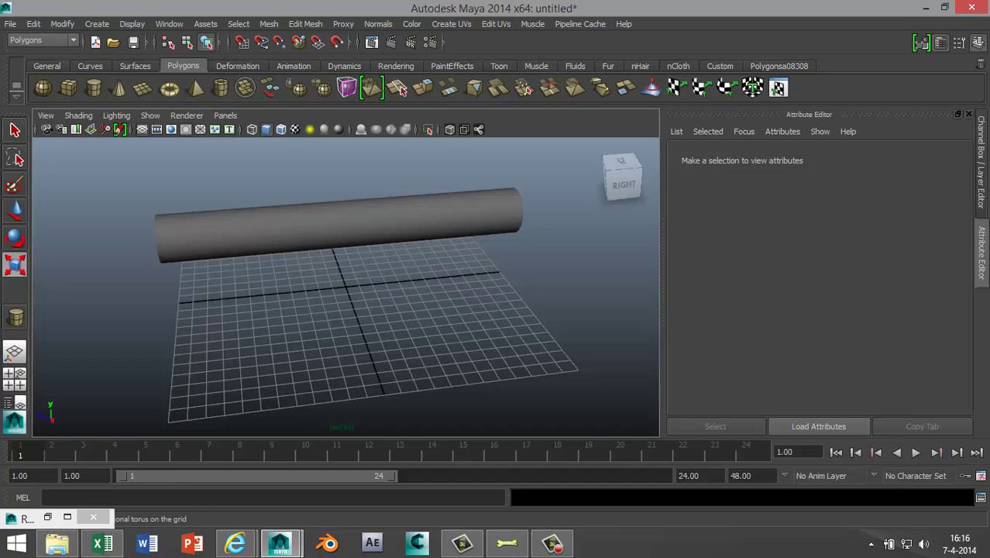
Create a polygon torus on the grid beside the cylinder, at about X 7.9, Z 2.3, and stand it upright with X rotation 90.
left_click(169, 88)
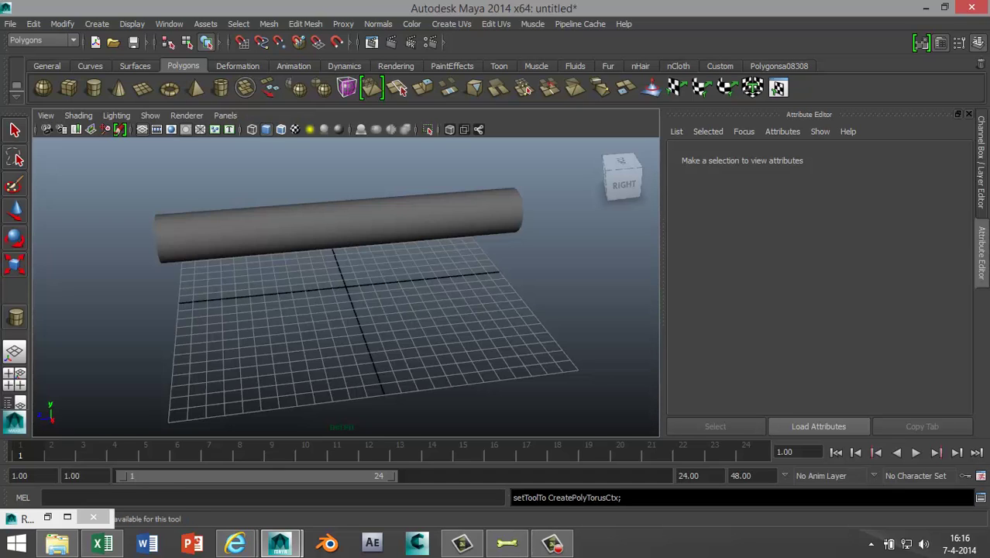
left_click_drag(332, 355, 380, 357)
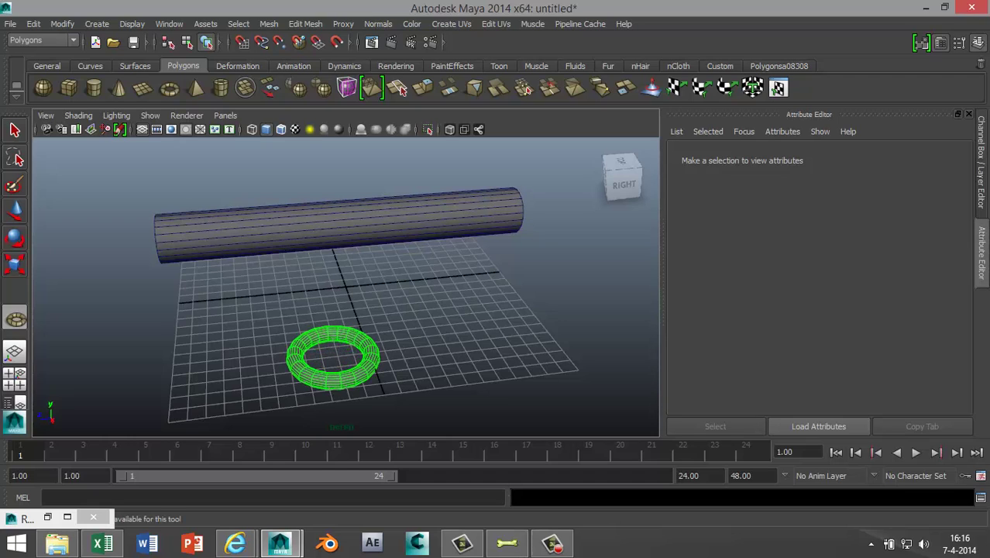
key("e")
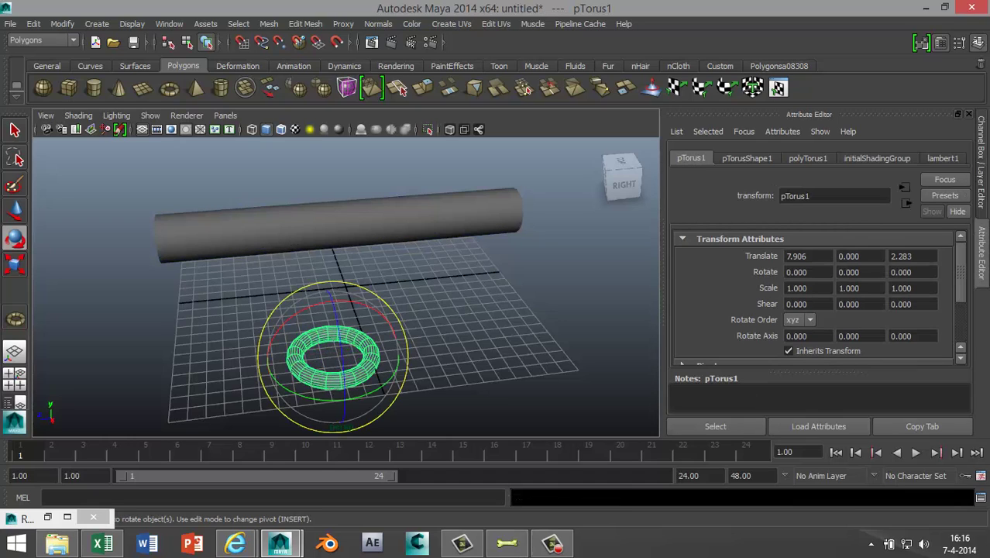
mouse_move(310, 307)
left_mouse_down()
mouse_move(273, 346)
mouse_move(270, 379)
left_mouse_up()
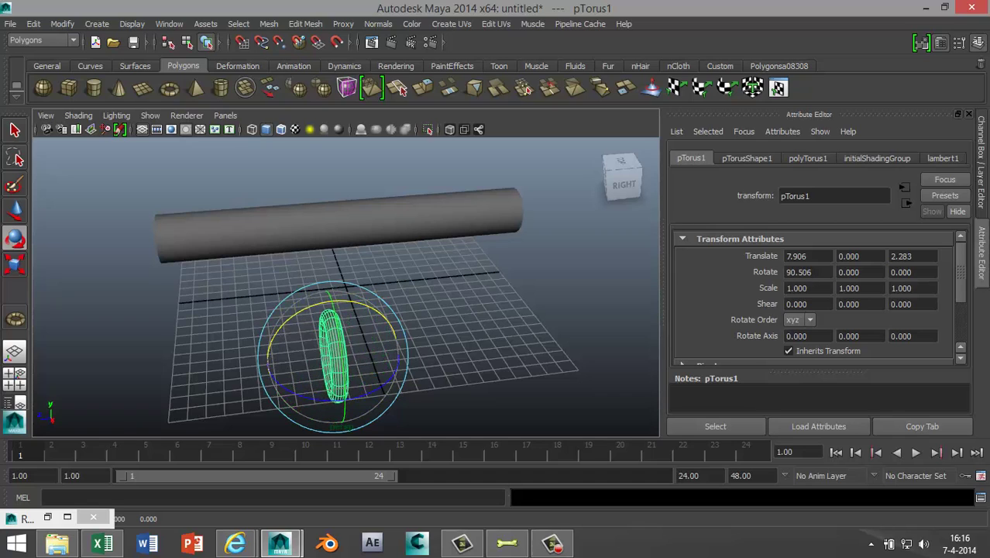
double_click(799, 272)
type("90")
key("Return")
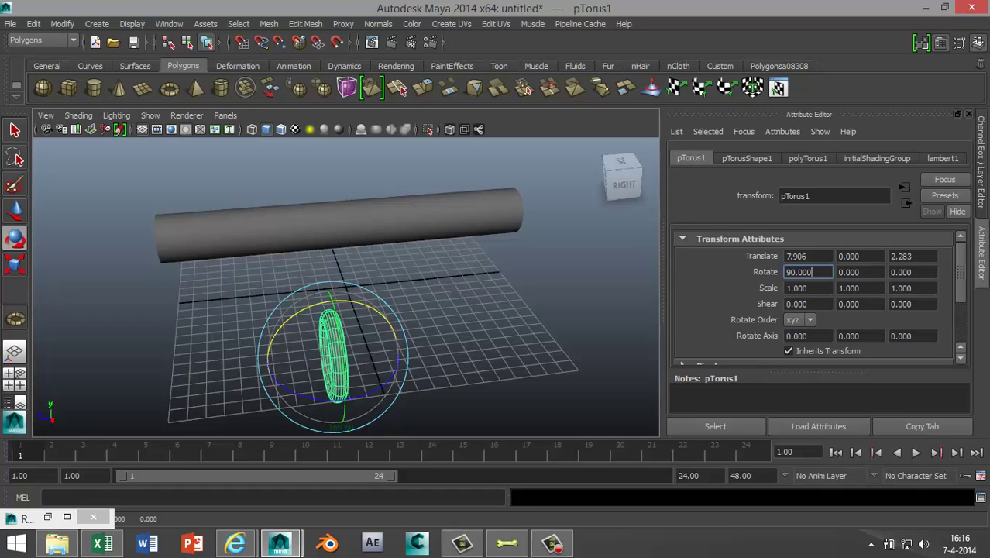
left_click(496, 333)
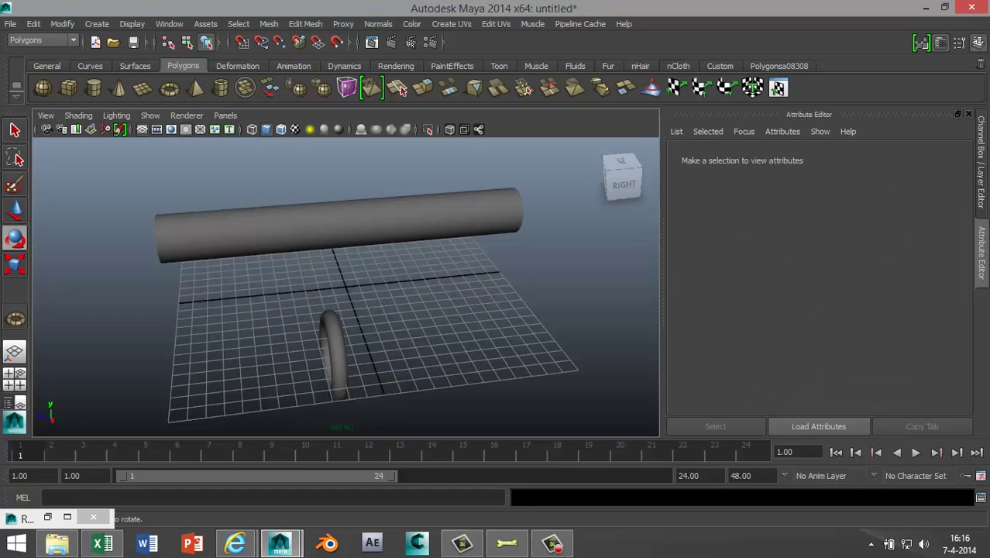
In the front view, center the torus around the cylinder at about X 0.18, Y 5.18.
left_click(14, 378)
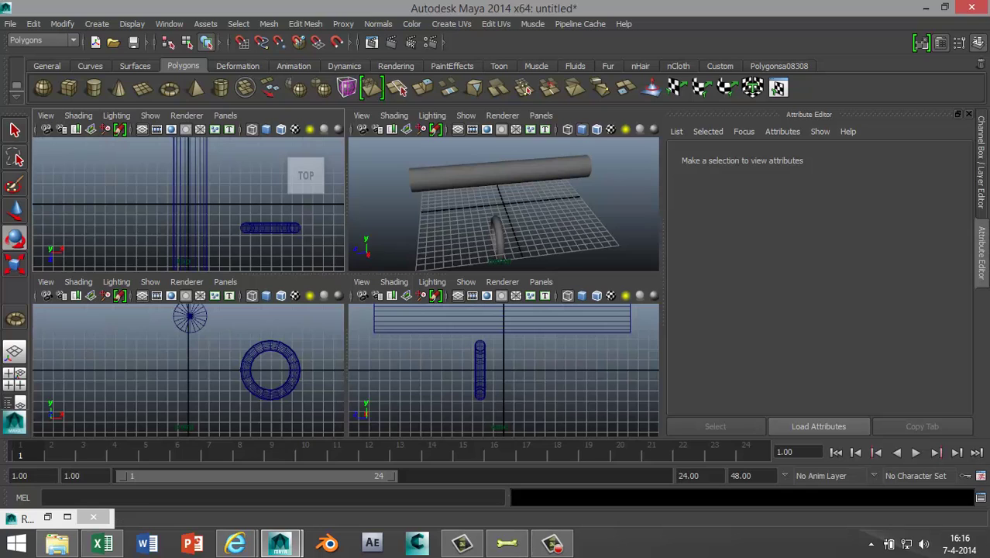
scroll(188, 370, "down", 4)
key("space")
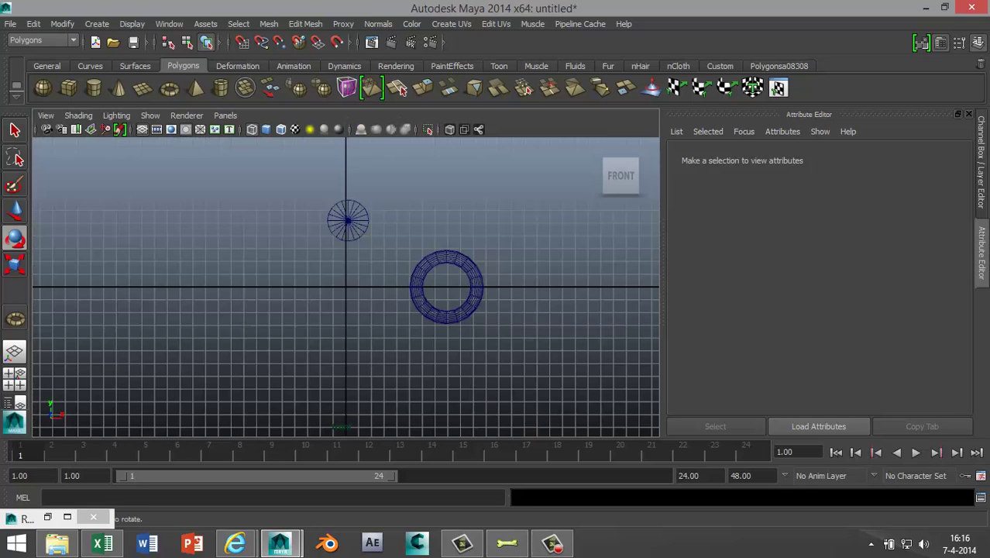
left_click(435, 313)
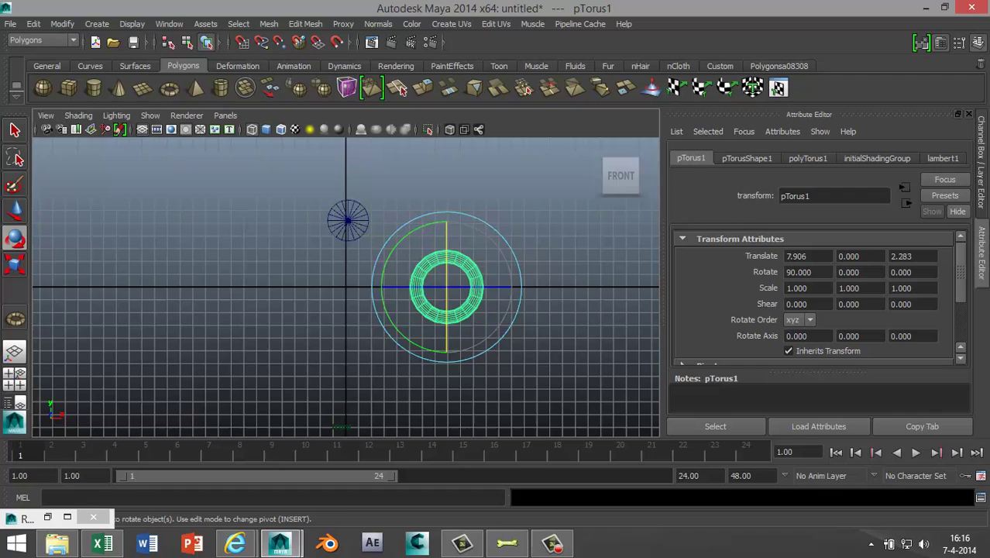
key("w")
left_click_drag(488, 287, 393, 287)
left_click_drag(348, 238, 348, 171)
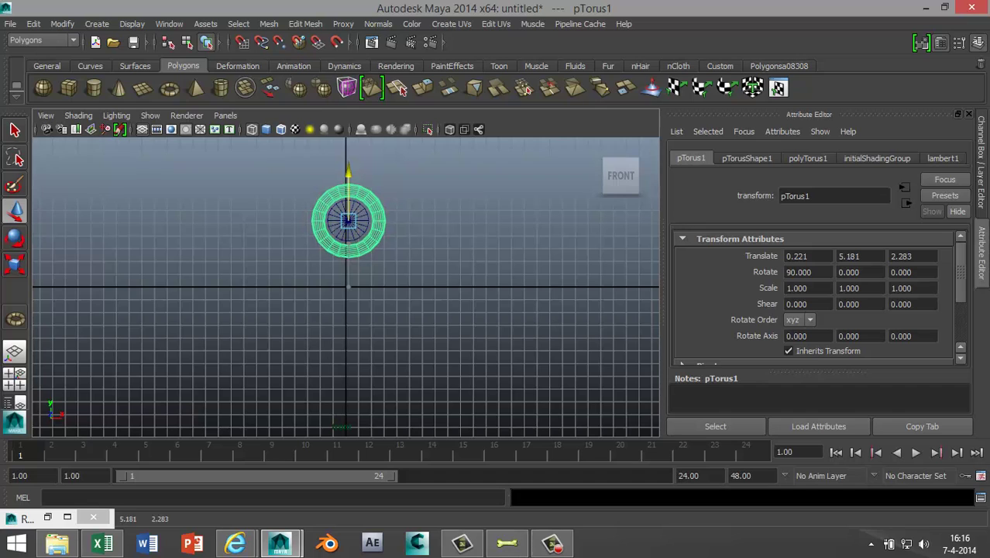
key("f")
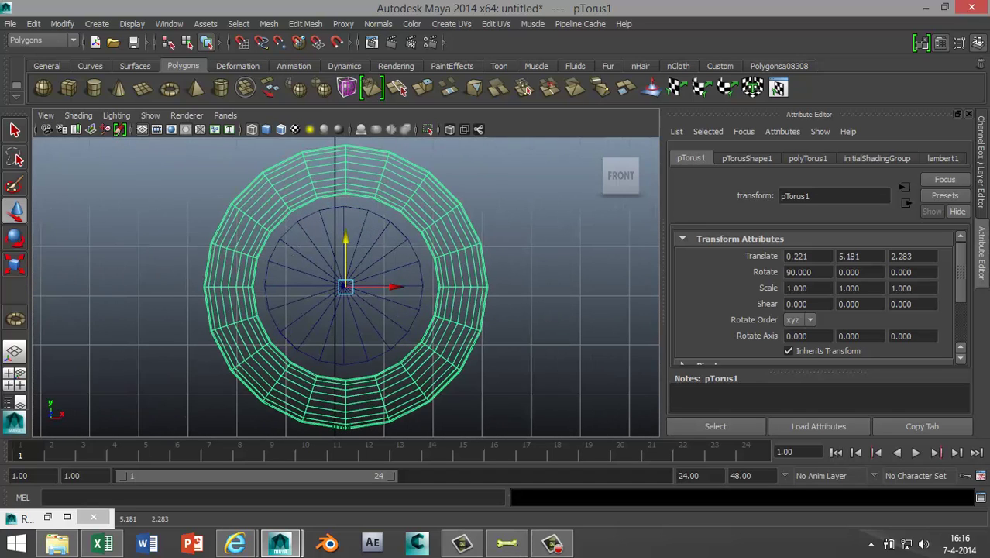
left_click(345, 238)
left_click_drag(395, 286, 390, 287)
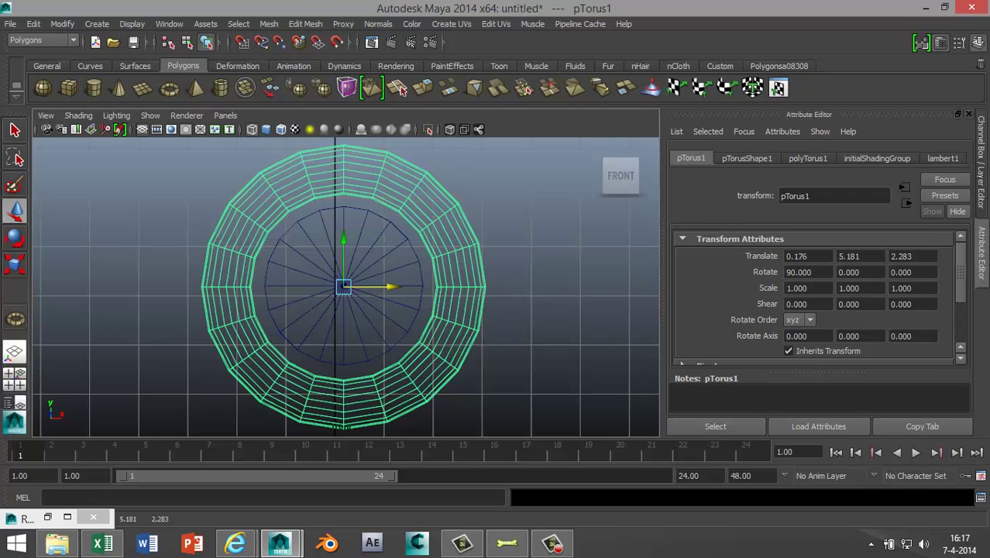
Duplicate the torus twice along the cylinder in the perspective view, placing the copies at about Z 5.8 and Z 9.2.
left_click(14, 378)
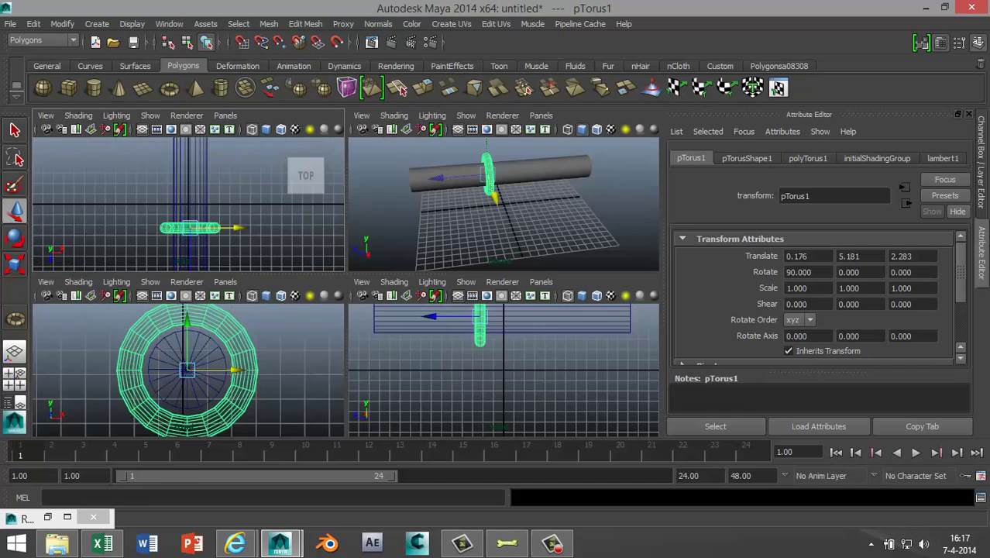
key("space")
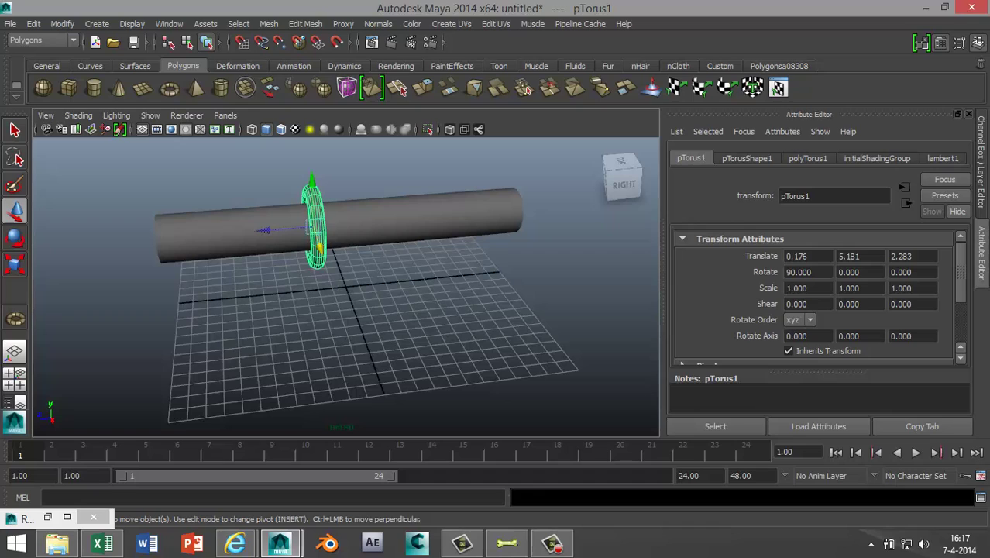
left_click(364, 167)
left_click(317, 224)
key("ctrl+d")
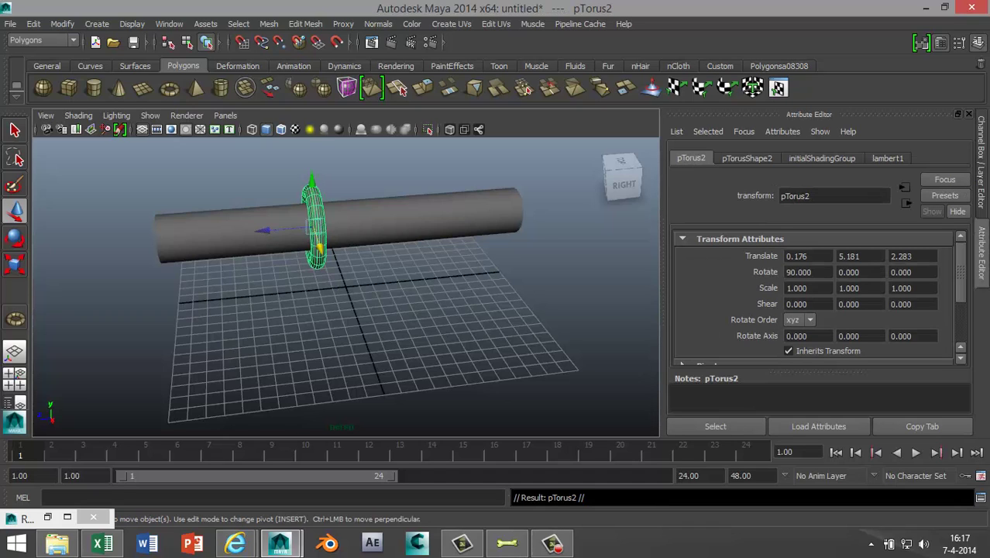
left_click_drag(279, 230, 164, 236)
key("ctrl+d")
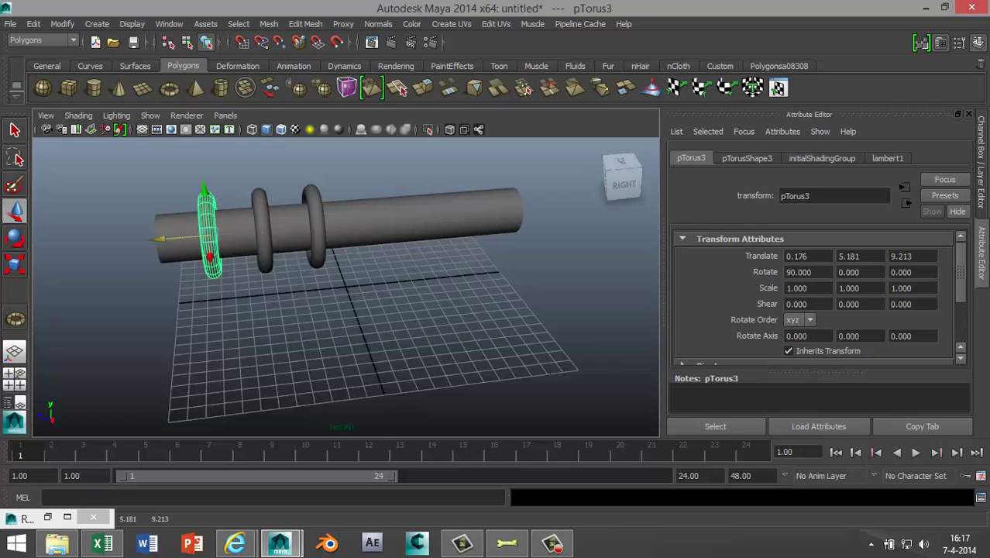
Duplicate the three rings together and move the copies onto the other half of the cylinder with matching spacing.
left_click(263, 230, "shift")
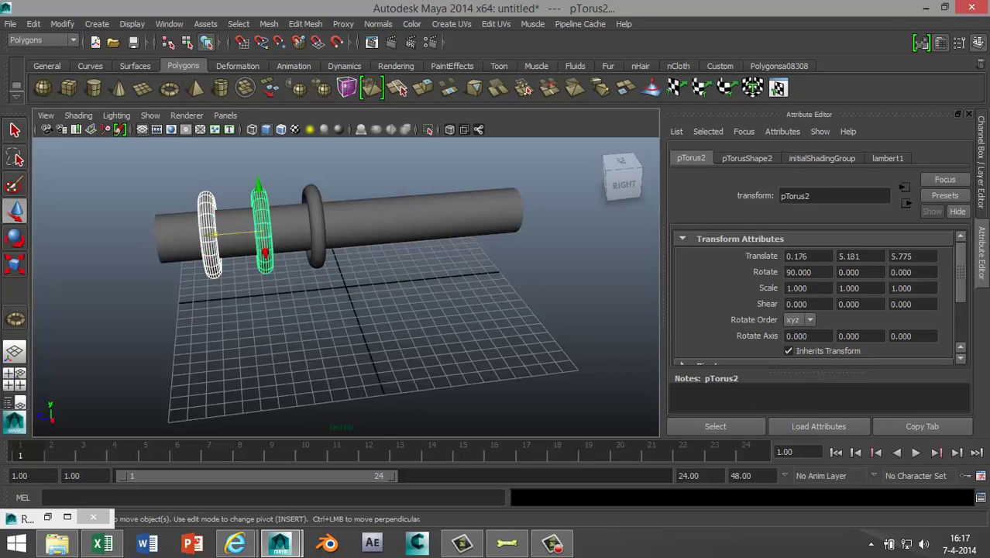
key("shift+d")
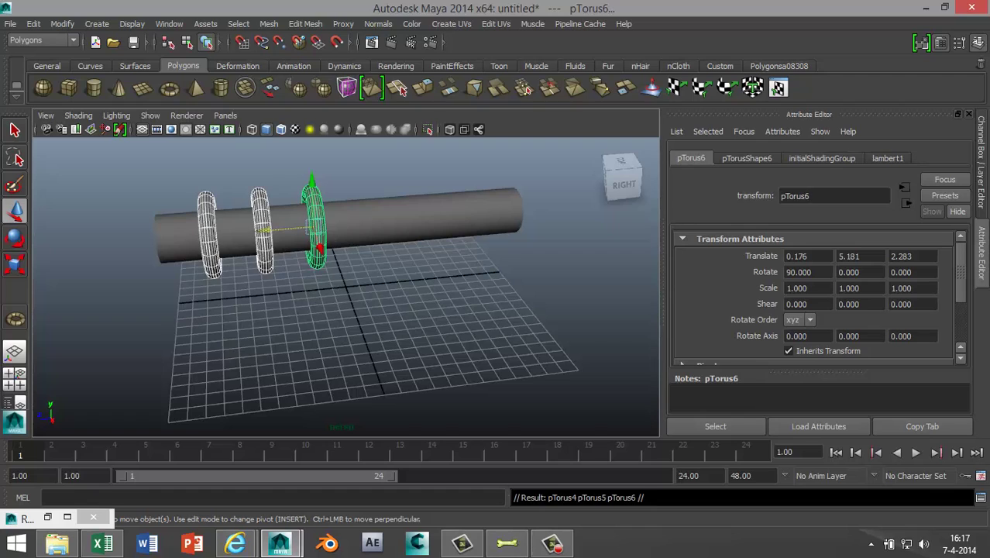
left_click_drag(264, 230, 391, 203)
left_click(379, 159)
Assign a new mia_material_x material to the cylinder.
left_click(392, 223)
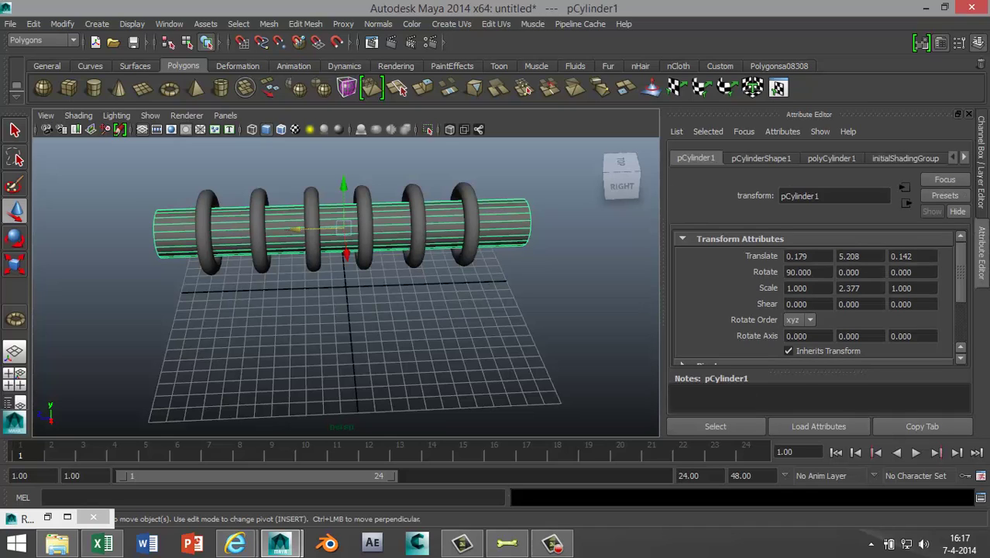
right_click(516, 211)
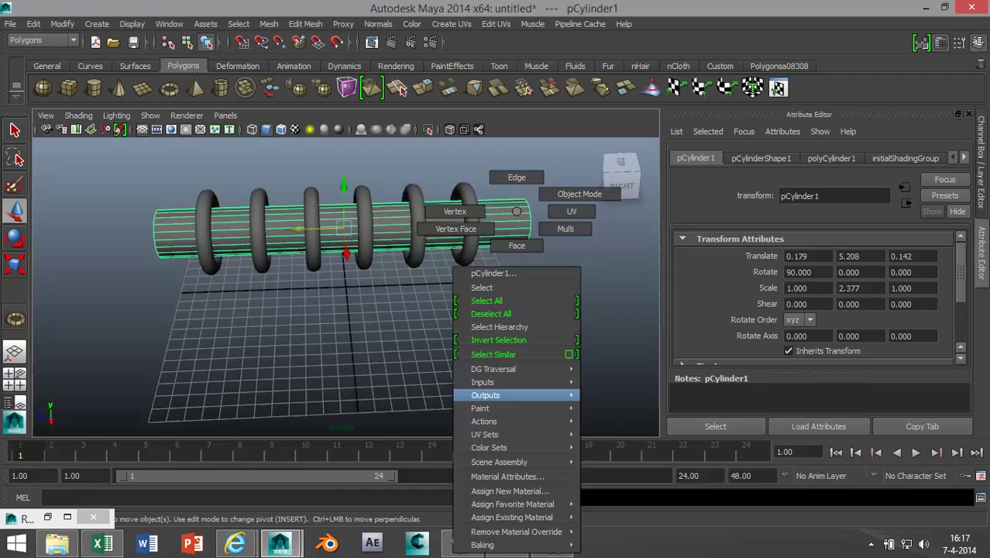
left_click(510, 491)
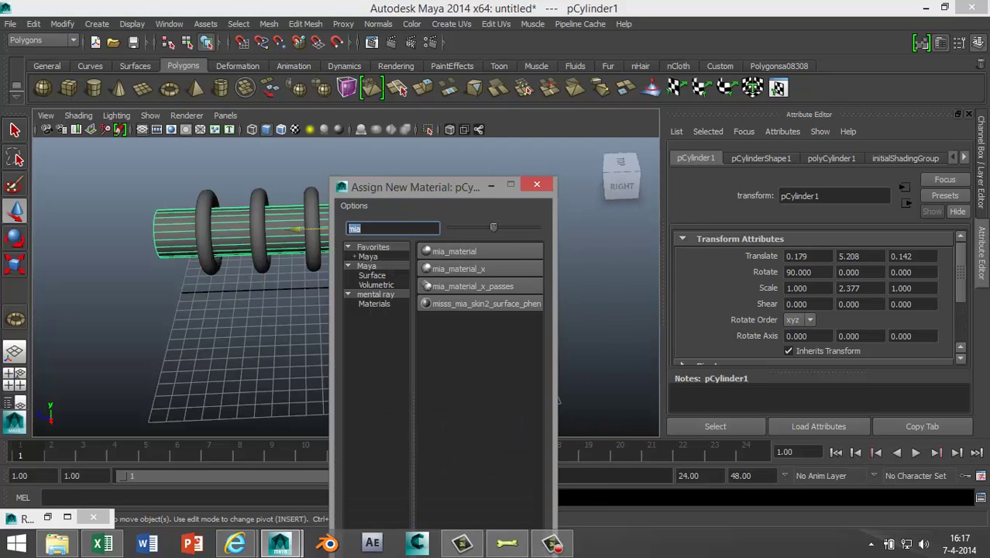
type("mia")
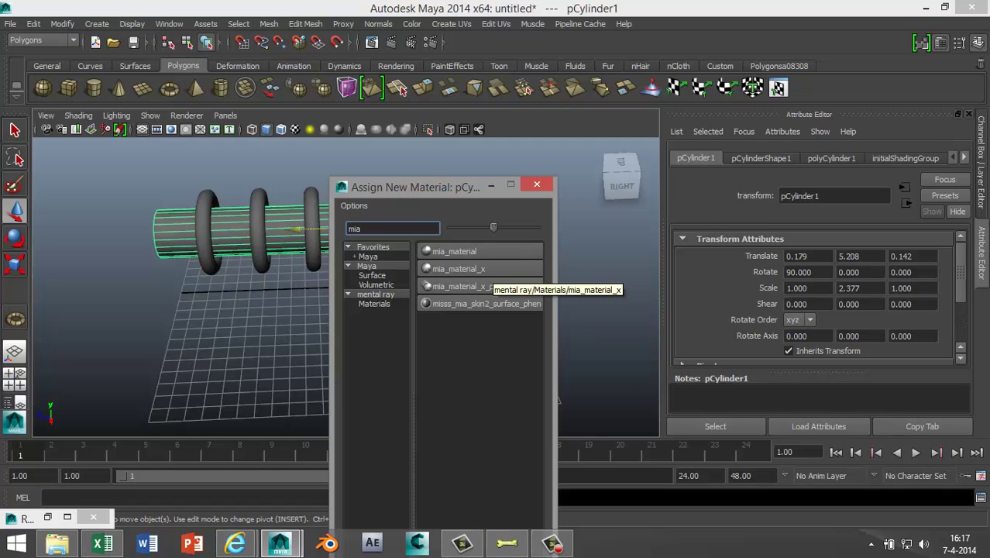
left_click(495, 268)
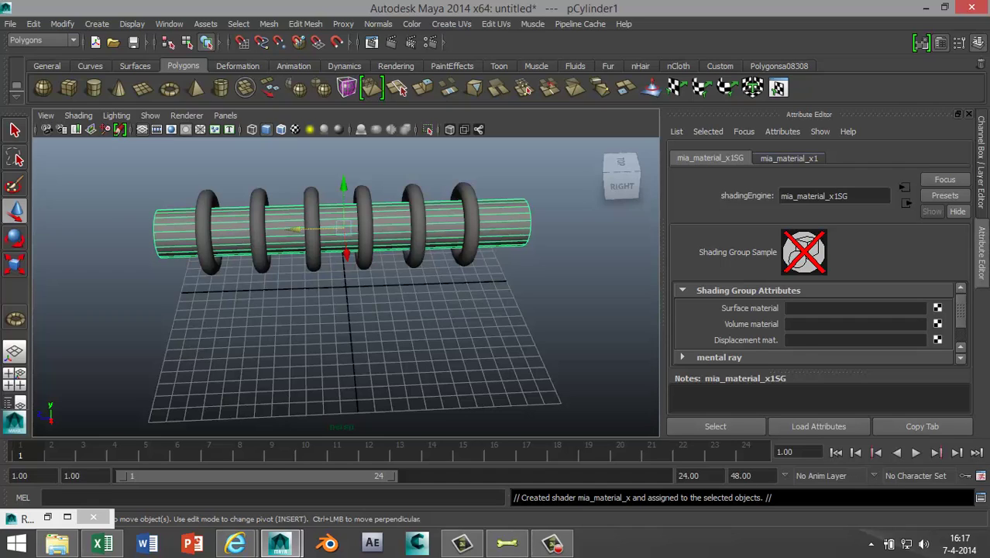
Replace the settings of the cylinder's mia_material_x with the Chrome preset.
left_click(788, 158)
left_click(944, 195)
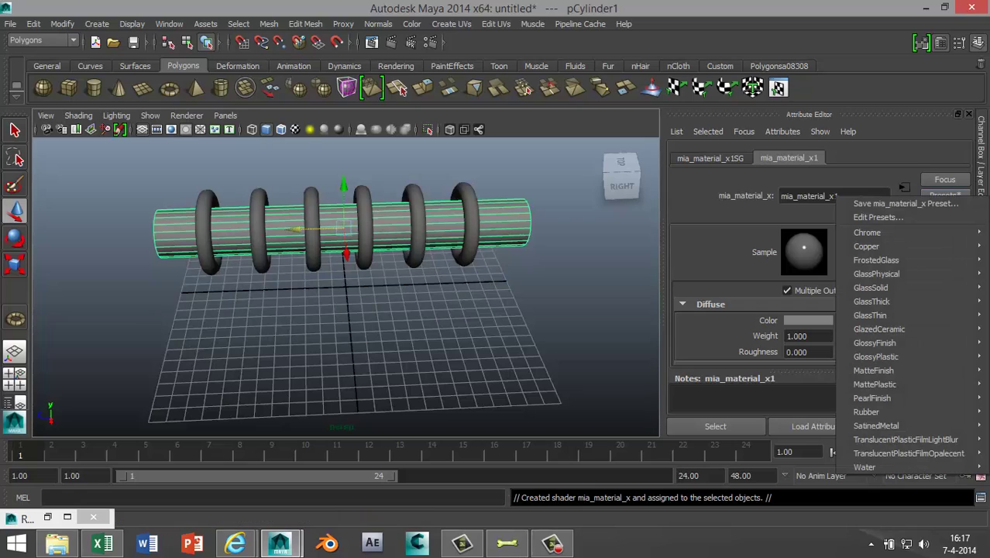
mouse_move(891, 232)
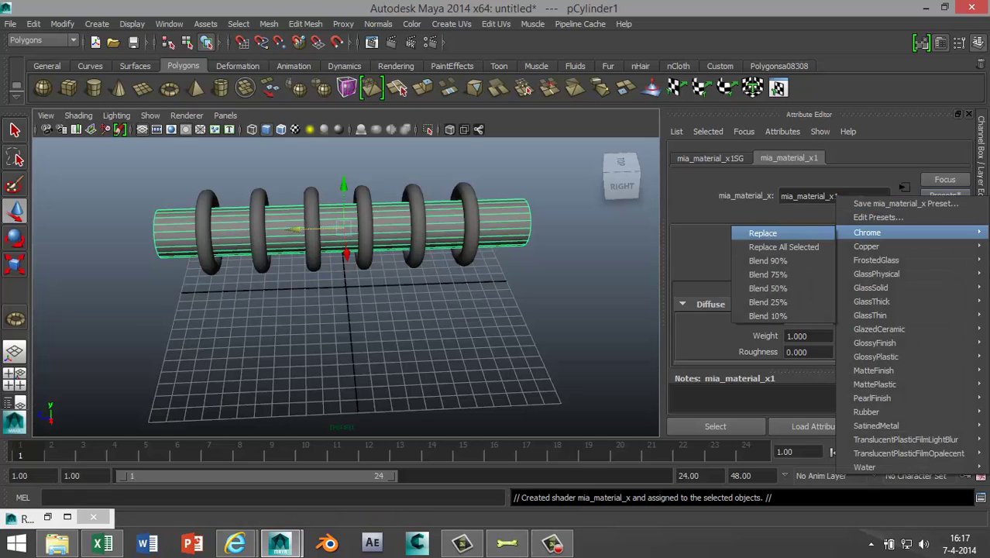
left_click(762, 232)
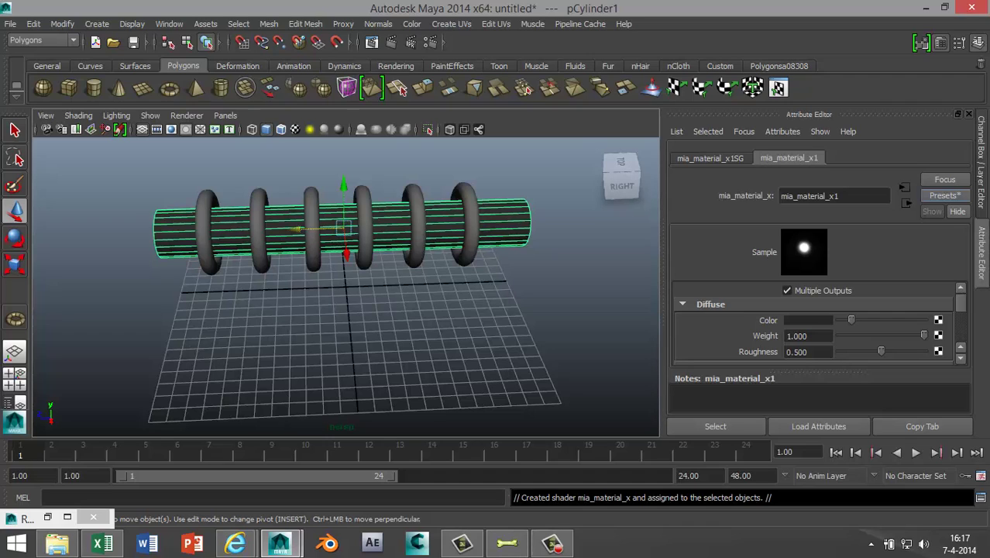
Select all six torus rings and assign a new Phong E material to them.
left_click(467, 194)
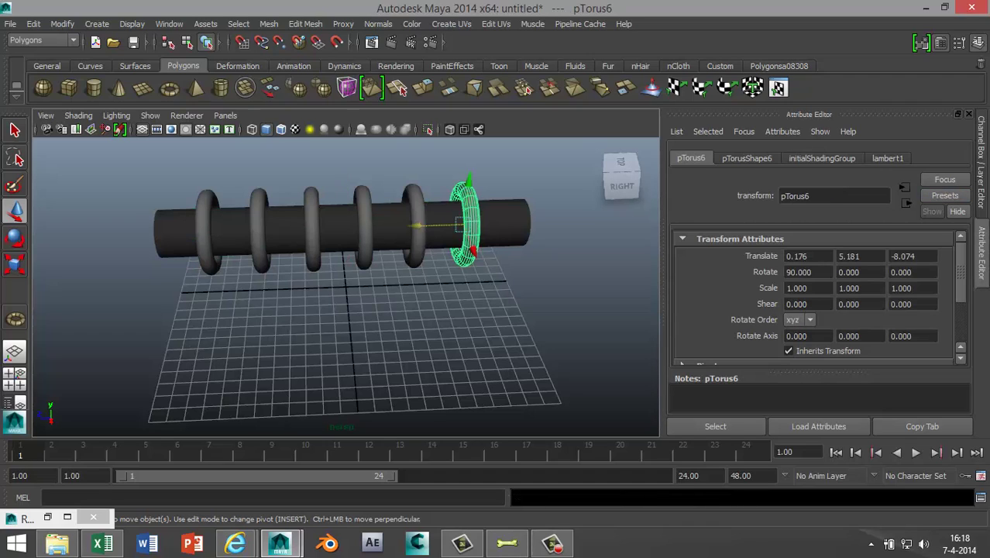
left_click(414, 225, "shift")
left_click(362, 228, "shift")
left_click(311, 228, "shift")
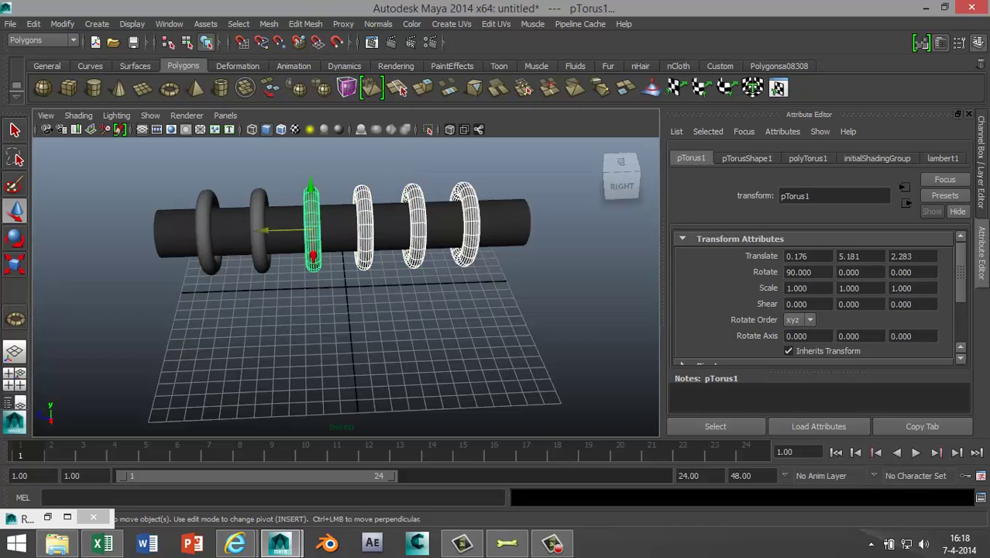
left_click(259, 229, "shift")
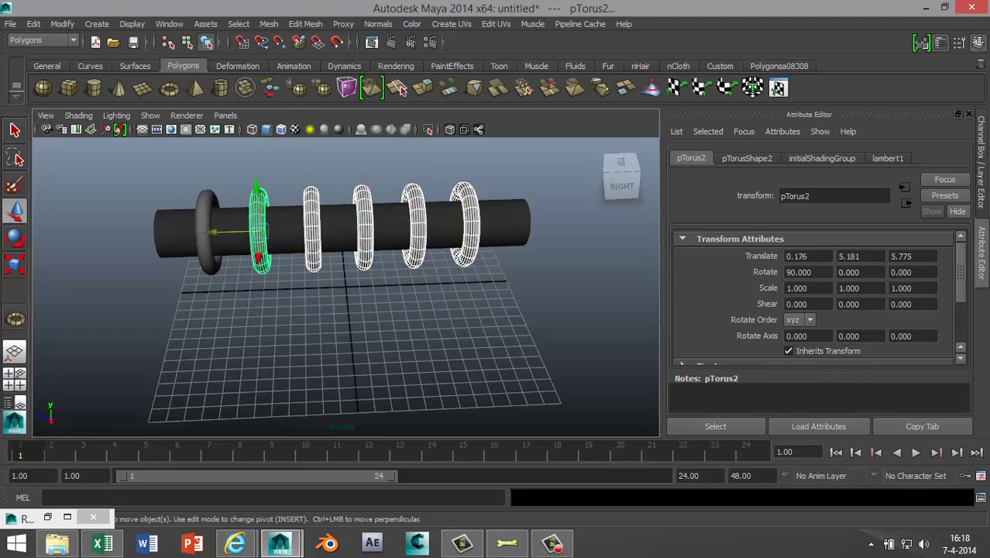
left_click(207, 230, "shift")
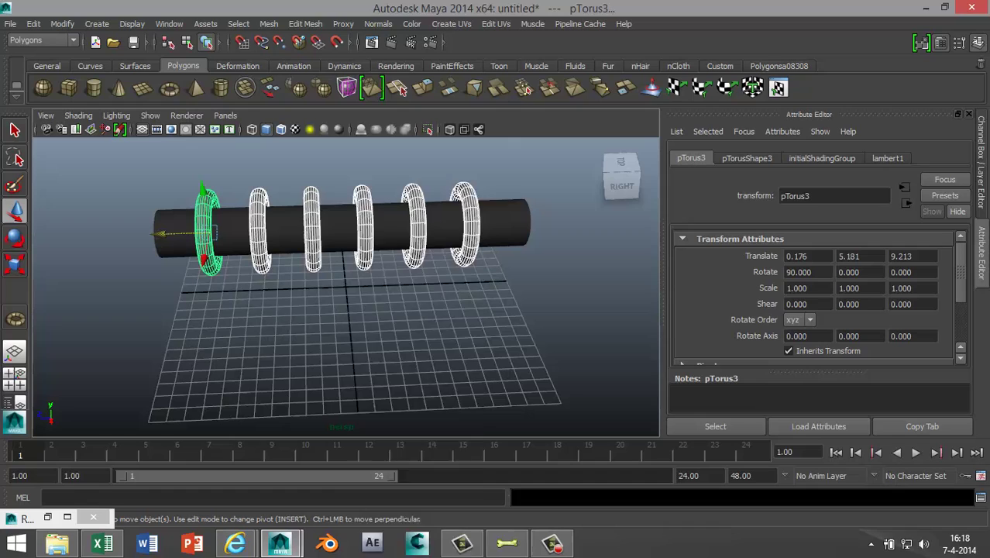
right_click(416, 210)
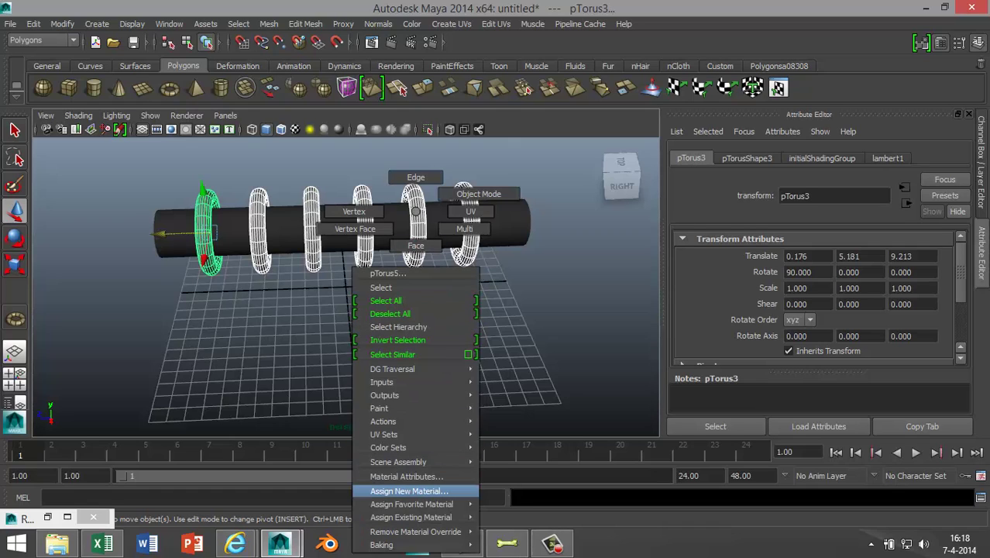
left_click(408, 490)
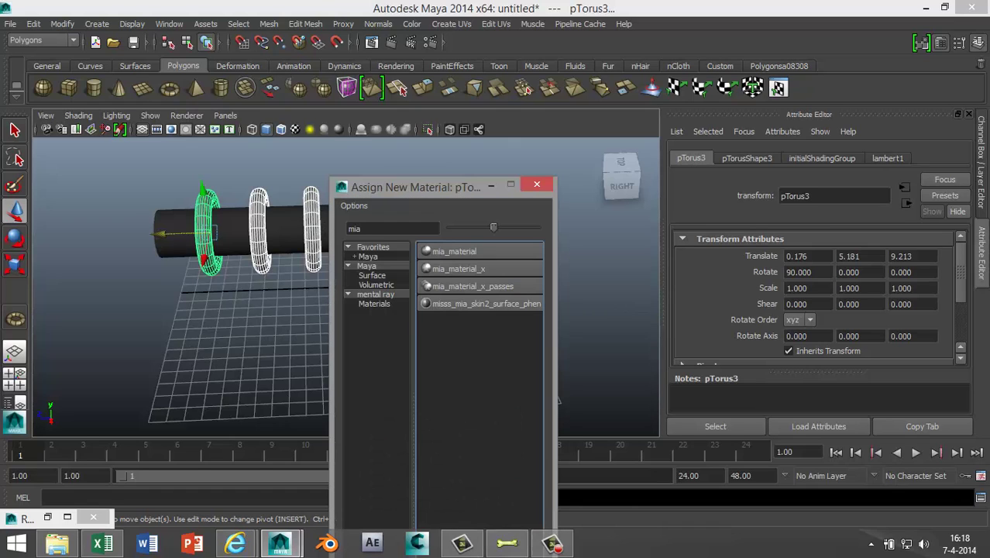
double_click(355, 229)
type("ph")
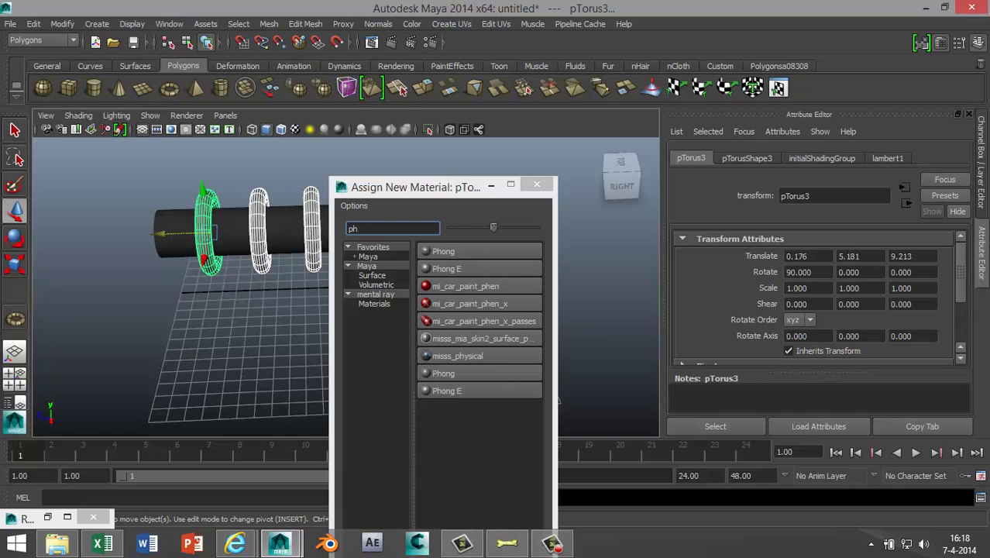
left_click(457, 390)
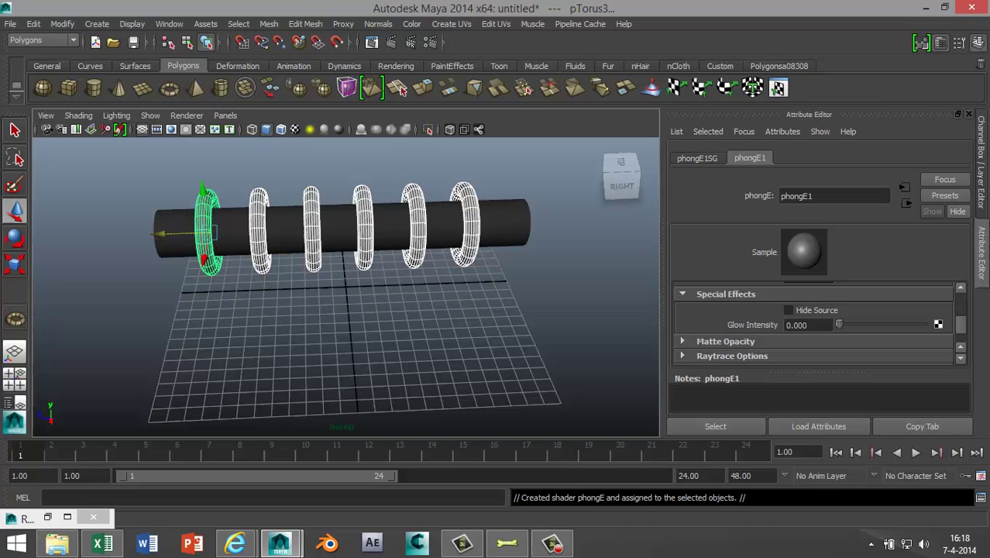
Set the color of the rings' Phong E material to pure blue.
scroll(814, 323, "up", 6)
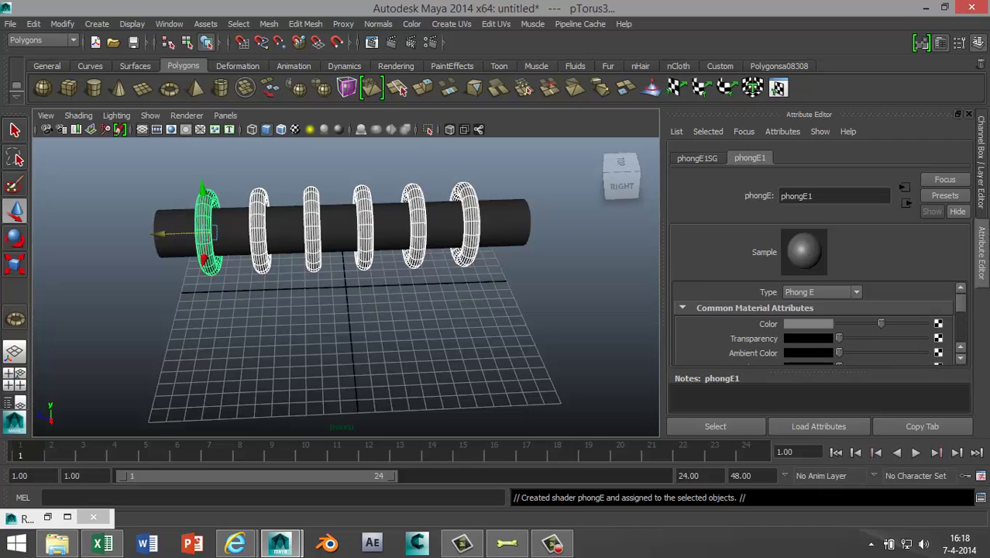
left_click(808, 324)
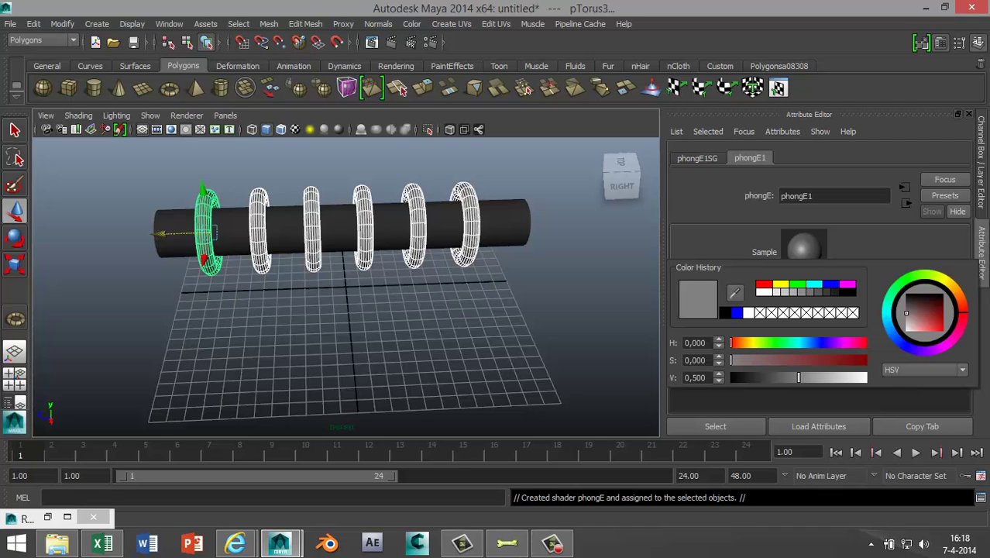
left_click(831, 285)
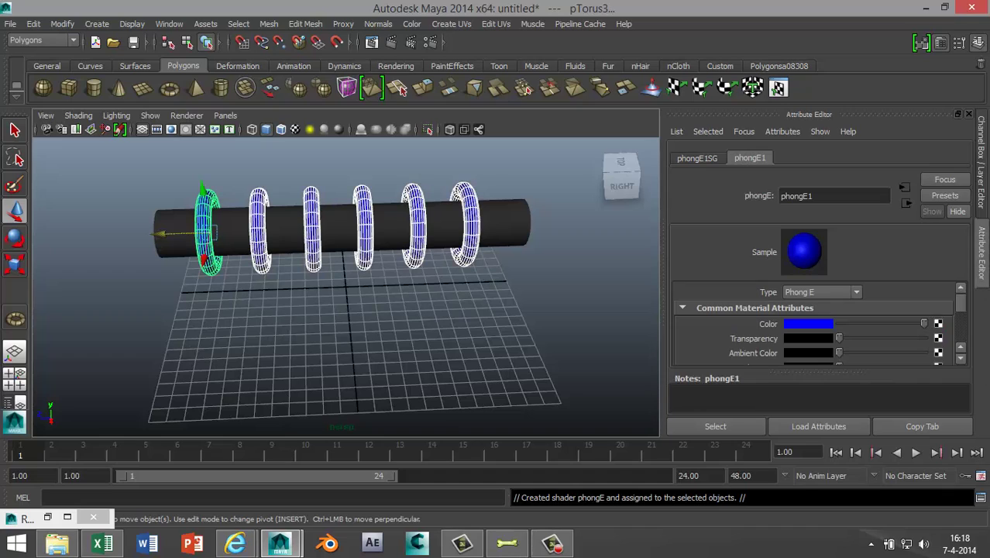
Set the glow intensity of the rings' Phong E material to 0.40 and deselect the rings.
scroll(814, 323, "down", 6)
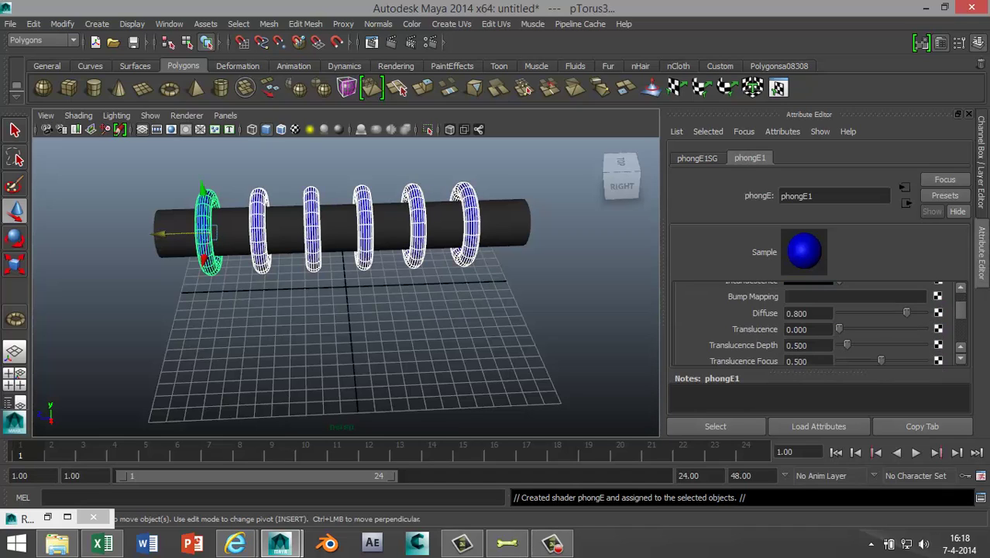
scroll(813, 323, "down", 2)
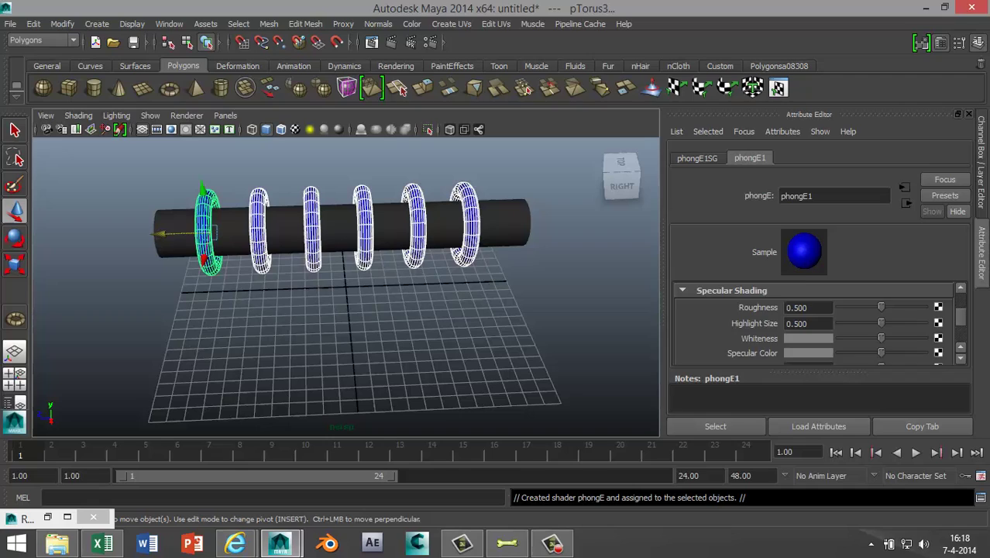
scroll(814, 323, "down", 2)
scroll(813, 323, "down", 2)
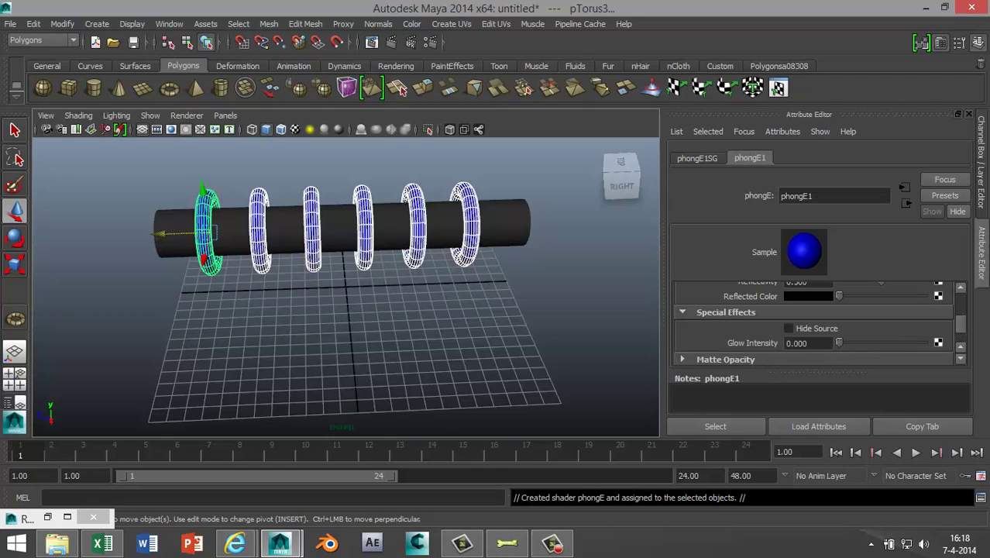
left_click(797, 342)
type("0.40")
left_click(577, 325)
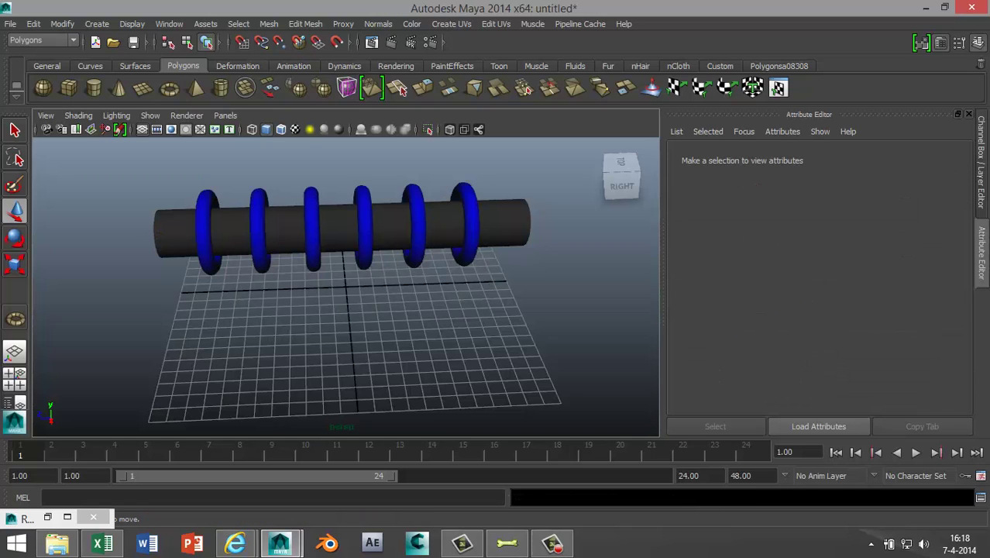
Create a large polygon ground plane beneath the cylinder and rings, extending well past the grid, centered at about X 4.39, Z -0.45.
left_click_drag(465, 325, 445, 299, "alt")
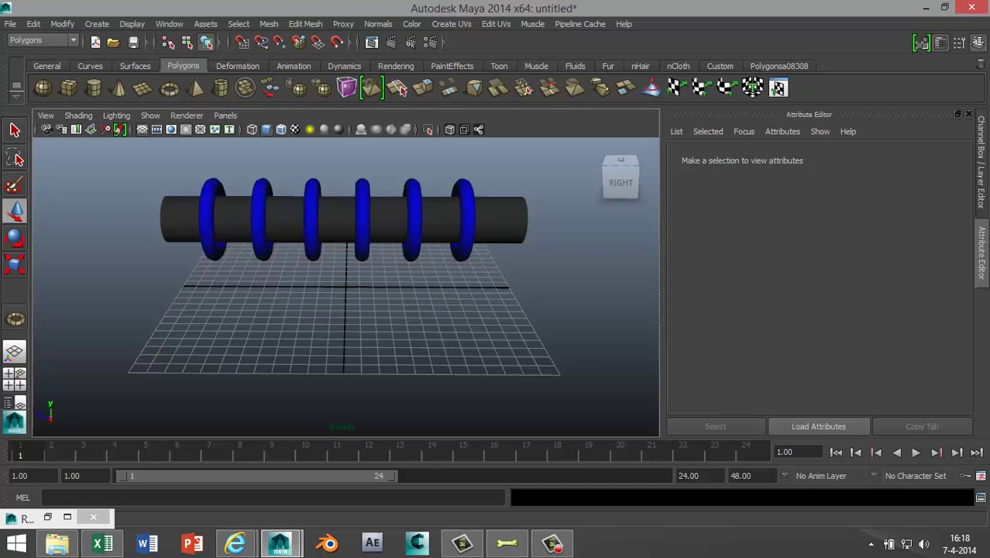
scroll(346, 287, "up", 3)
middle_click_drag(345, 287, 356, 306, "alt")
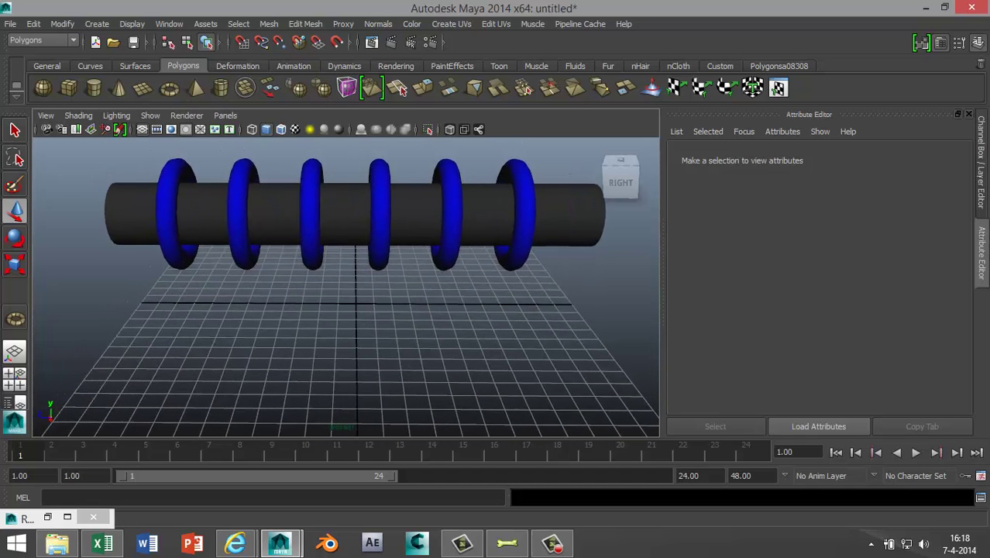
left_click_drag(356, 306, 363, 303, "alt")
scroll(349, 256, "down", 5)
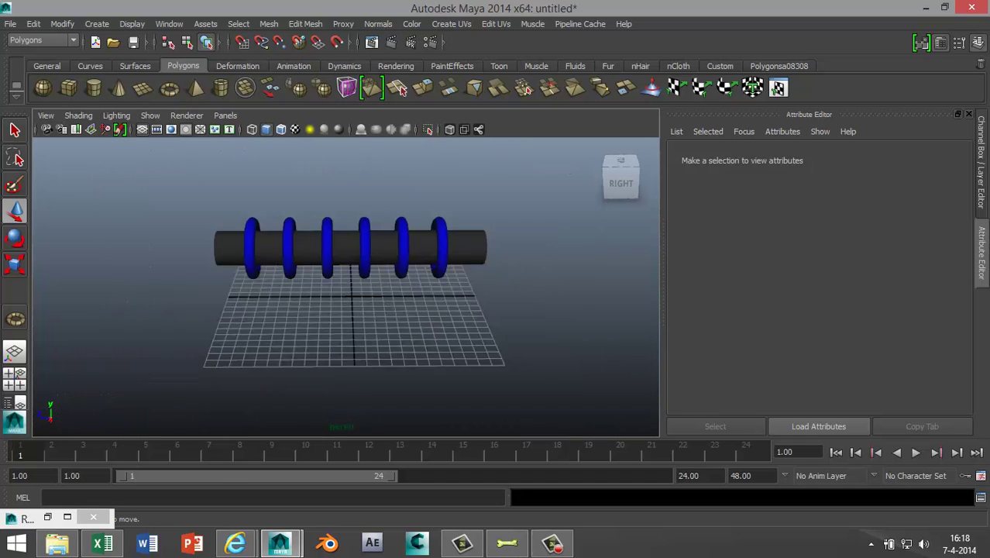
left_click(143, 88)
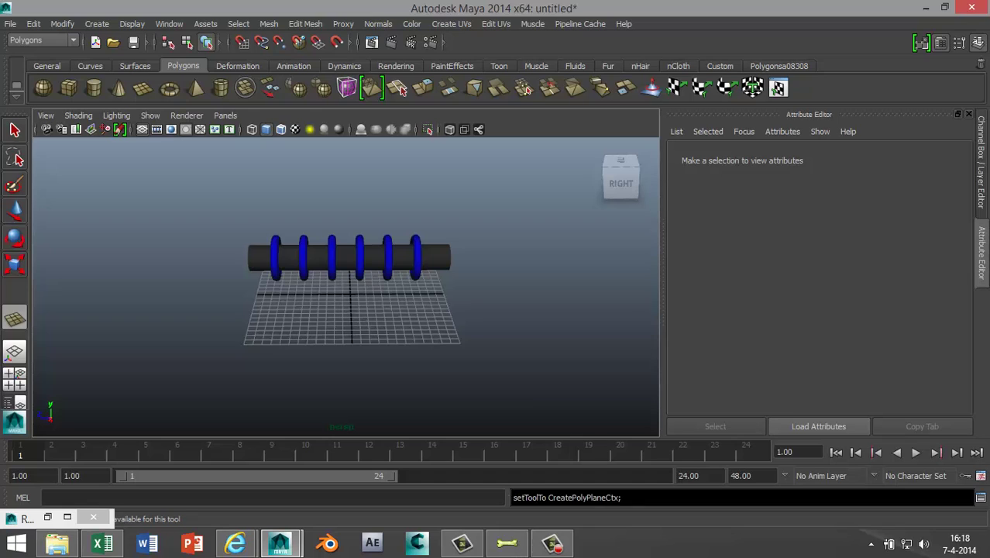
left_click_drag(167, 238, 660, 433)
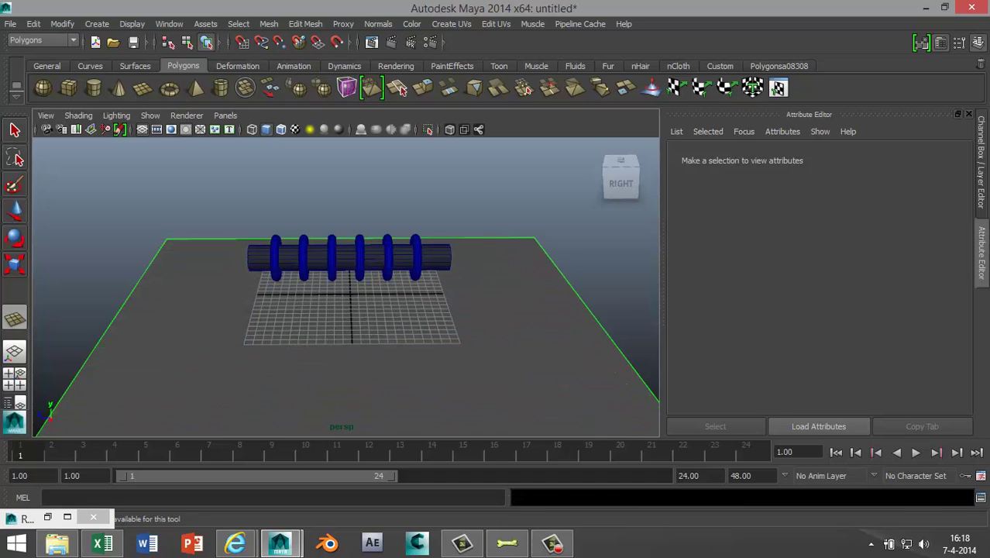
Assign a new Phong E material to the ground plane and set its color to white.
right_click(532, 210)
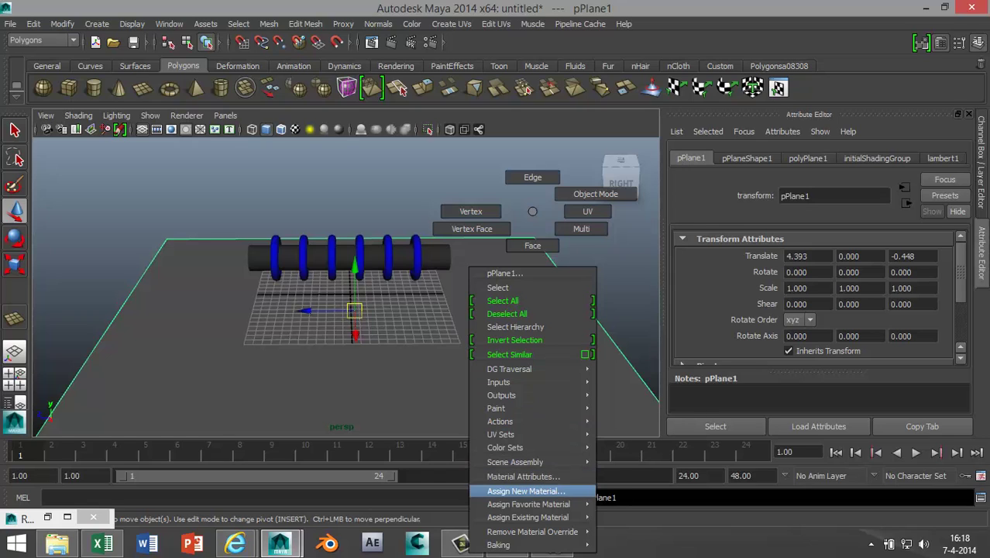
left_click(526, 490)
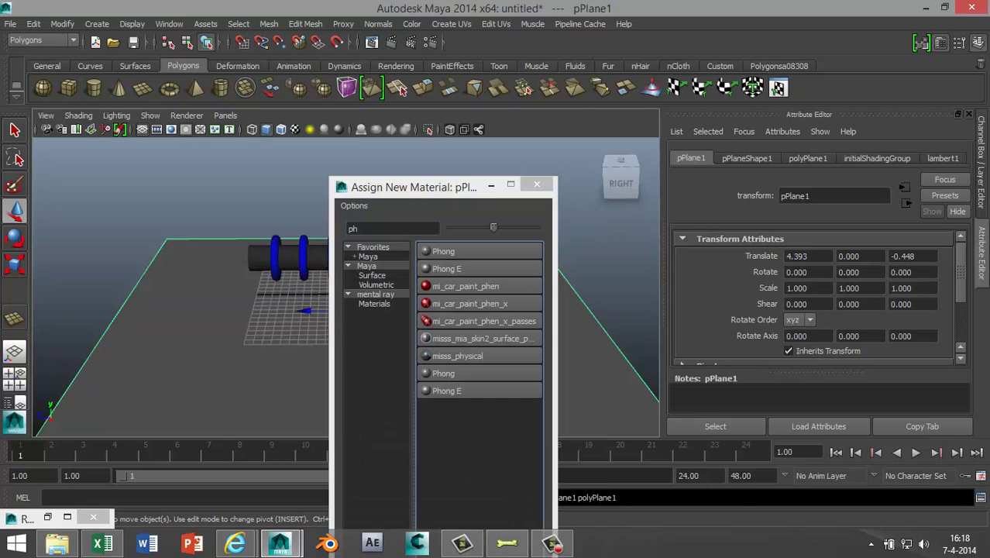
left_click(449, 390)
scroll(813, 324, "up", 5)
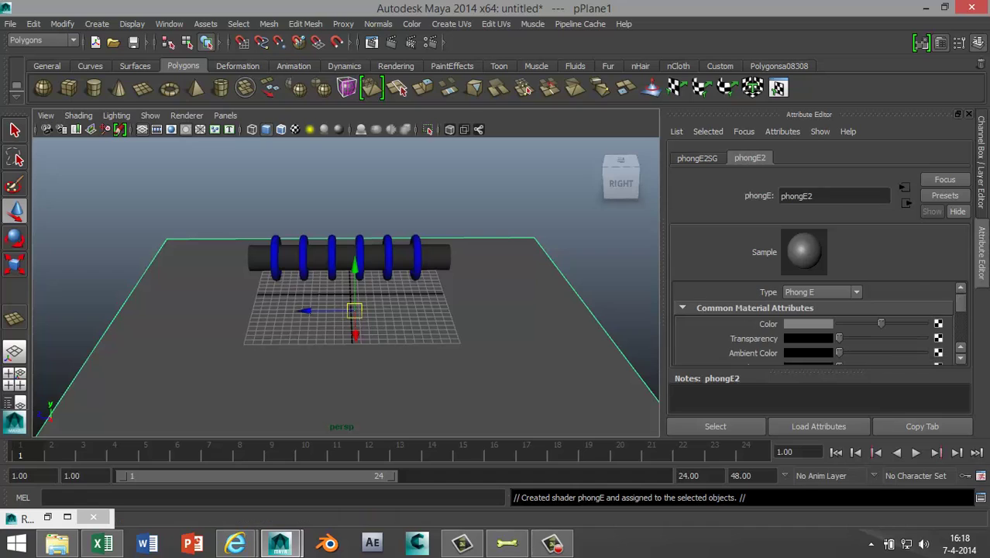
left_click(813, 324)
left_click(757, 292)
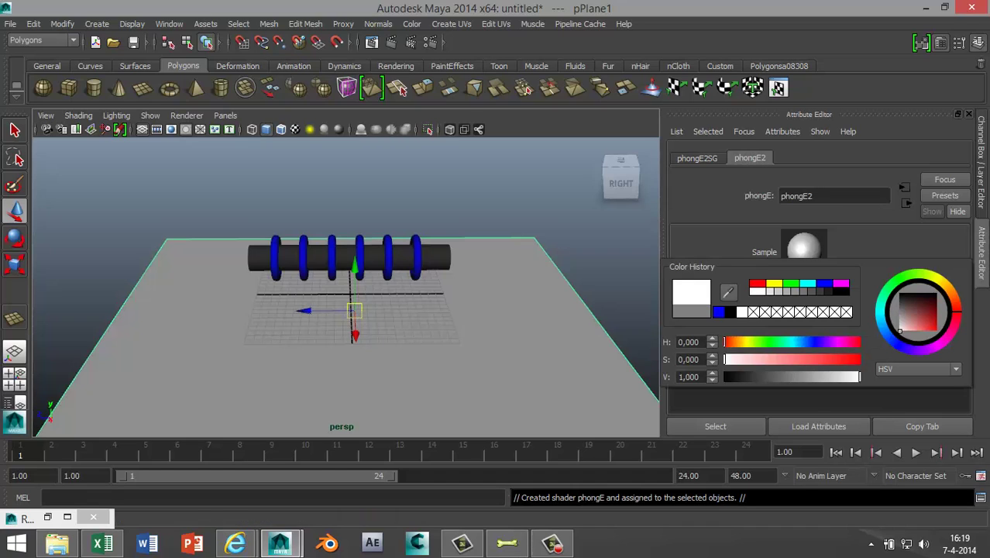
Set the renderer to mental ray and raise the unified sampling quality to 2.00.
scroll(346, 287, "up", 5)
scroll(346, 297, "up", 2)
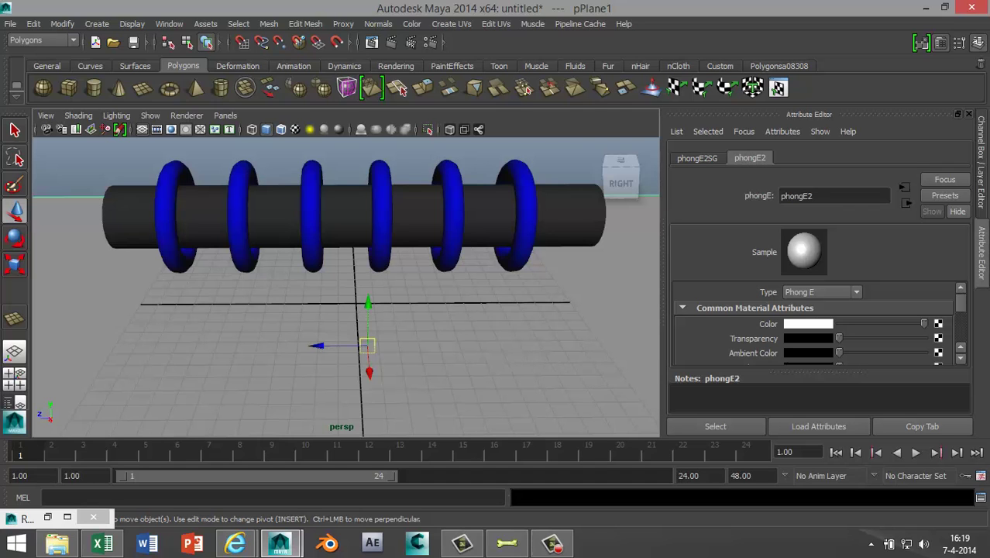
middle_click_drag(346, 287, 342, 331, "alt")
mouse_move(347, 287)
left_mouse_down("alt")
mouse_move(351, 344)
mouse_move(352, 296)
left_mouse_up("alt")
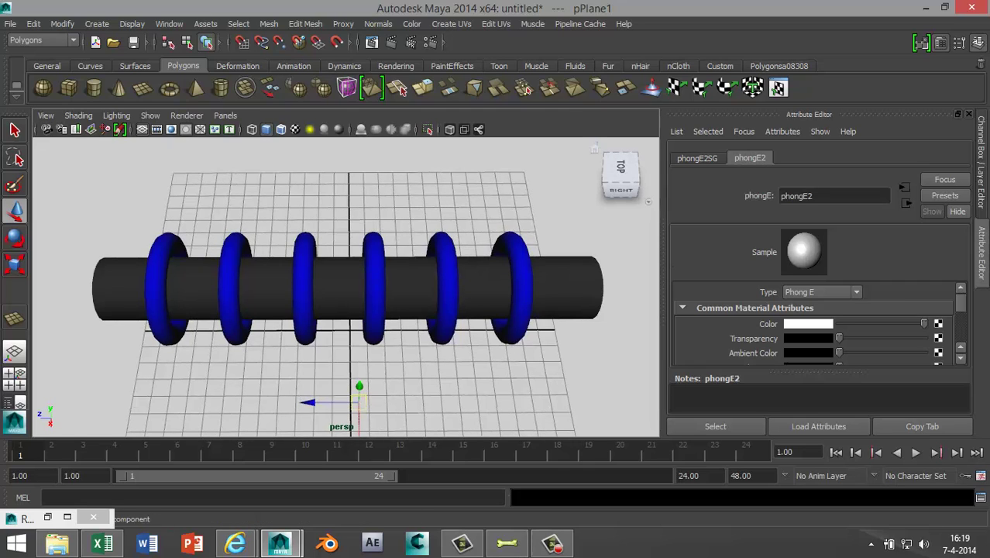
left_click(423, 42)
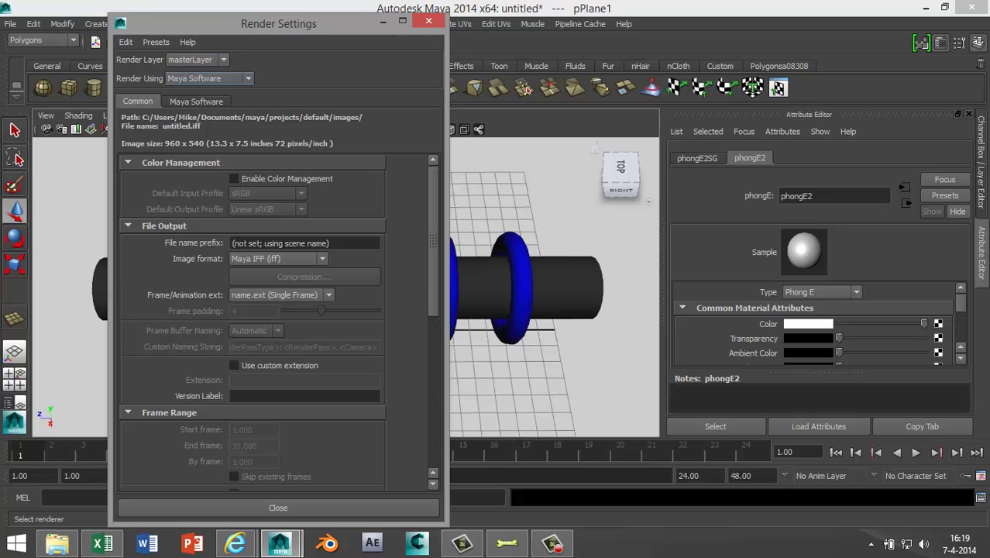
left_click(197, 79)
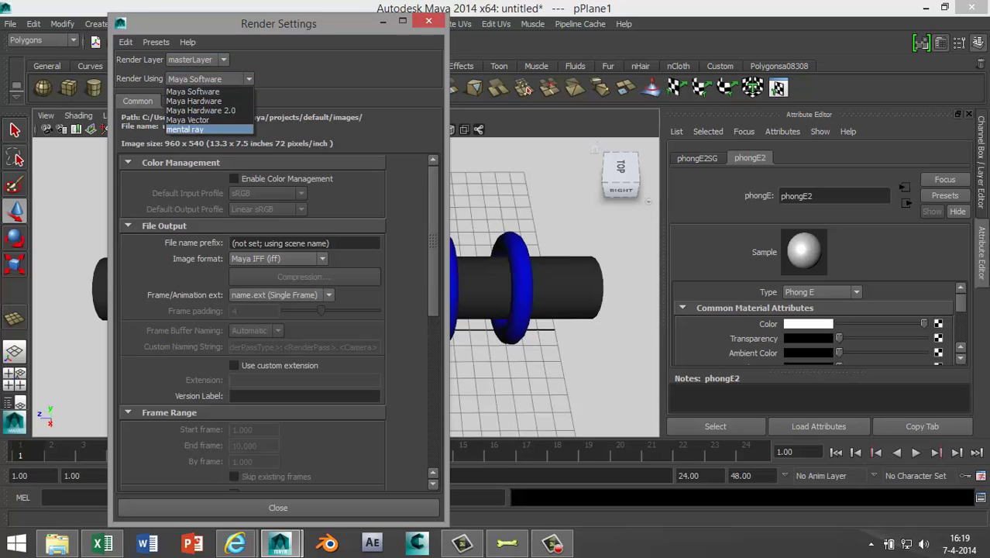
left_click(186, 129)
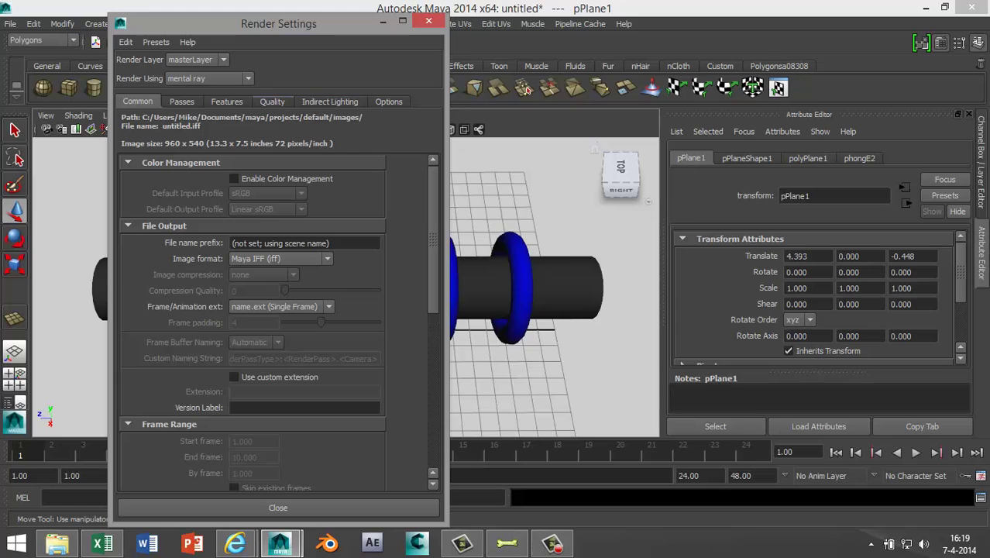
left_click(272, 102)
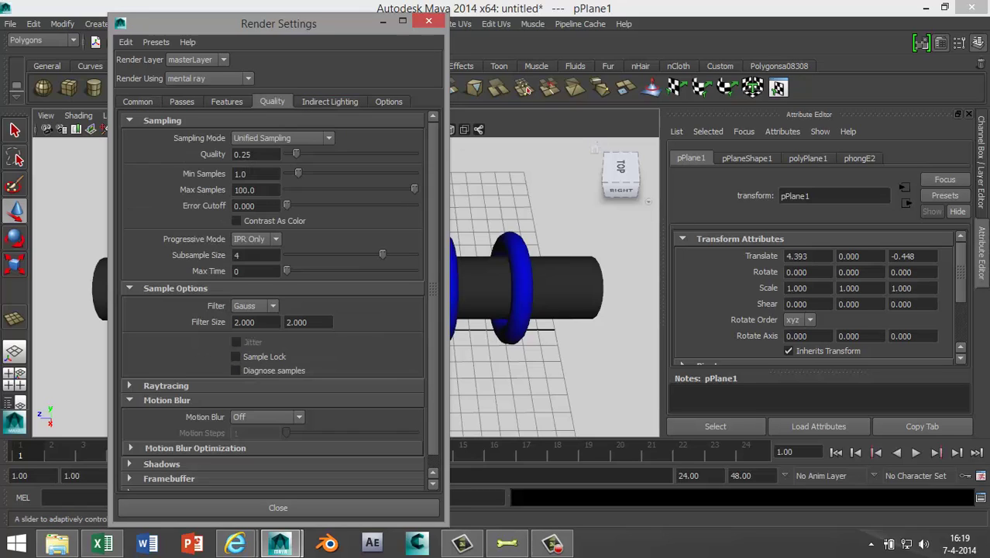
left_click_drag(336, 153, 415, 153)
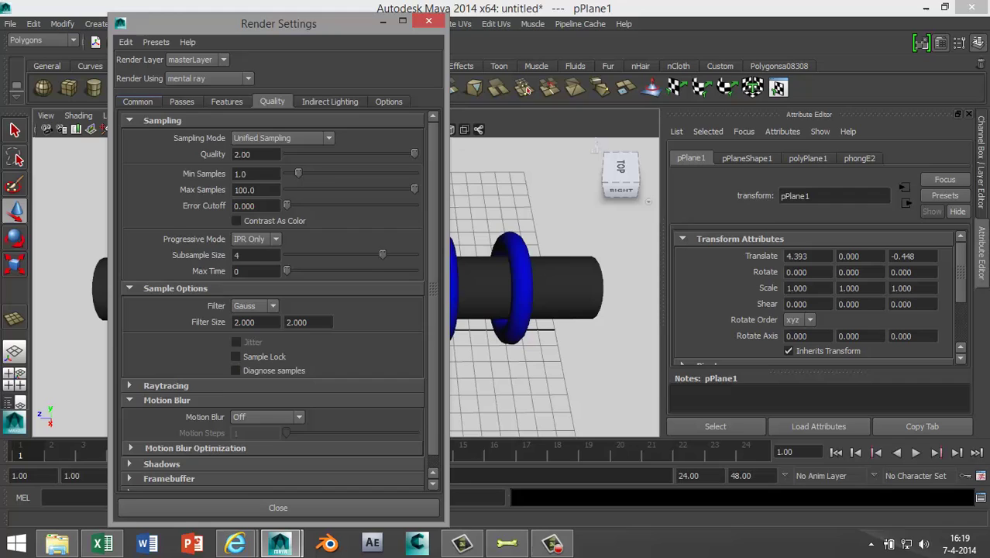
Set the render image size to the HD 1080 preset and render the current frame.
left_click(138, 101)
scroll(279, 323, "down", 10)
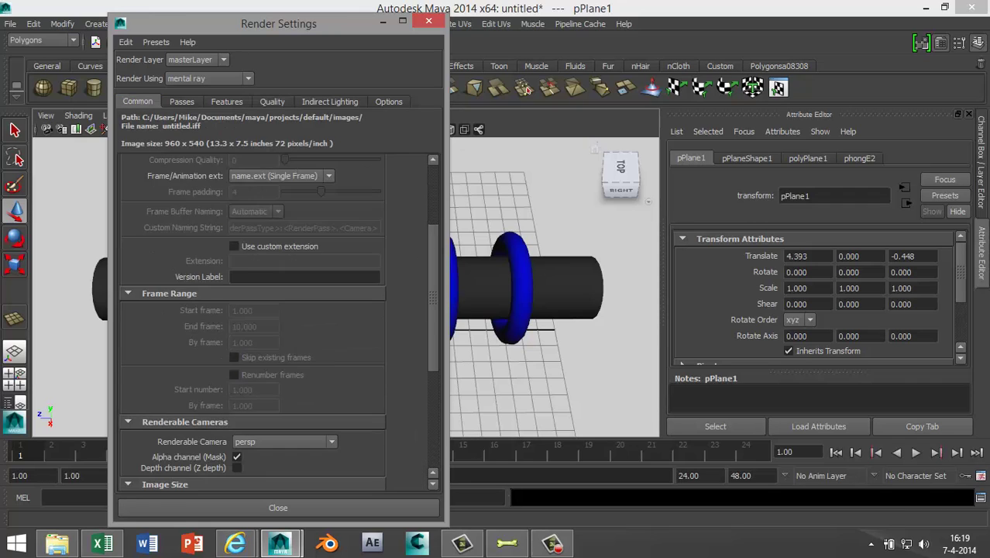
left_click(279, 286)
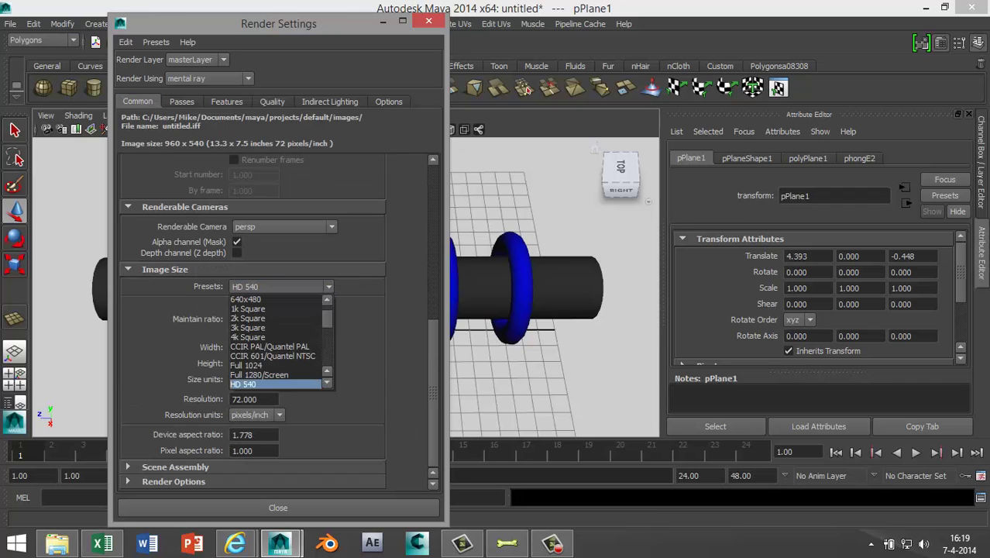
mouse_move(327, 318)
left_mouse_down()
mouse_move(327, 340)
mouse_move(326, 329)
left_mouse_up()
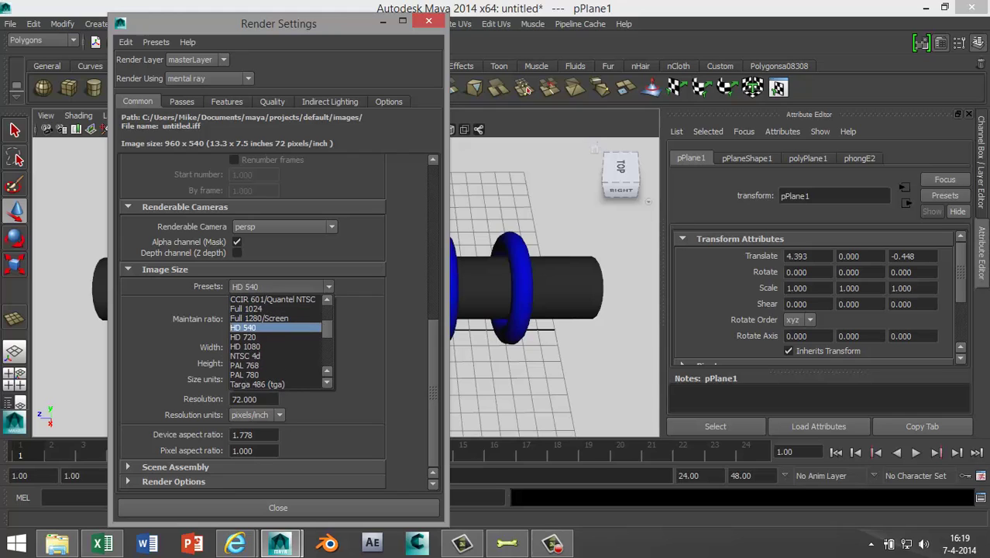
left_click(247, 346)
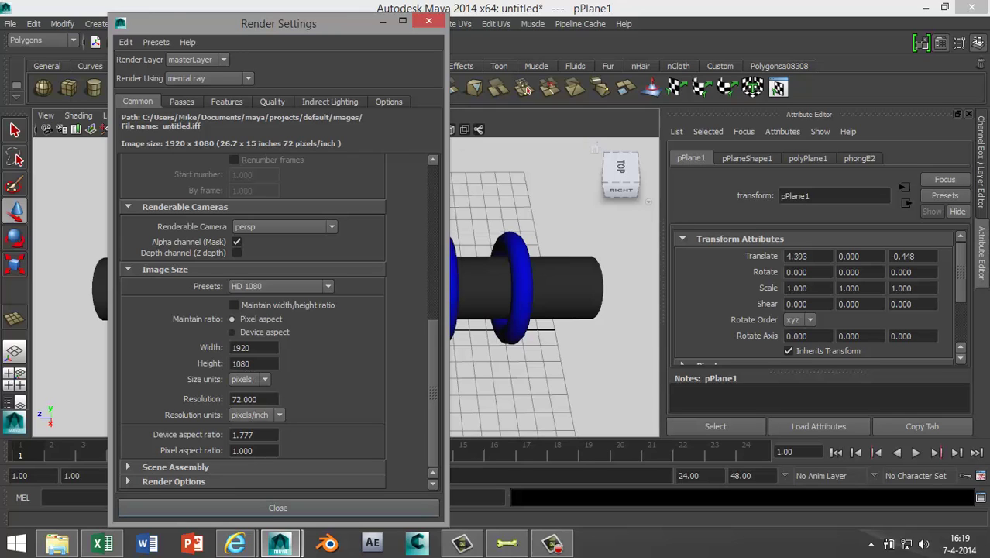
left_click(429, 20)
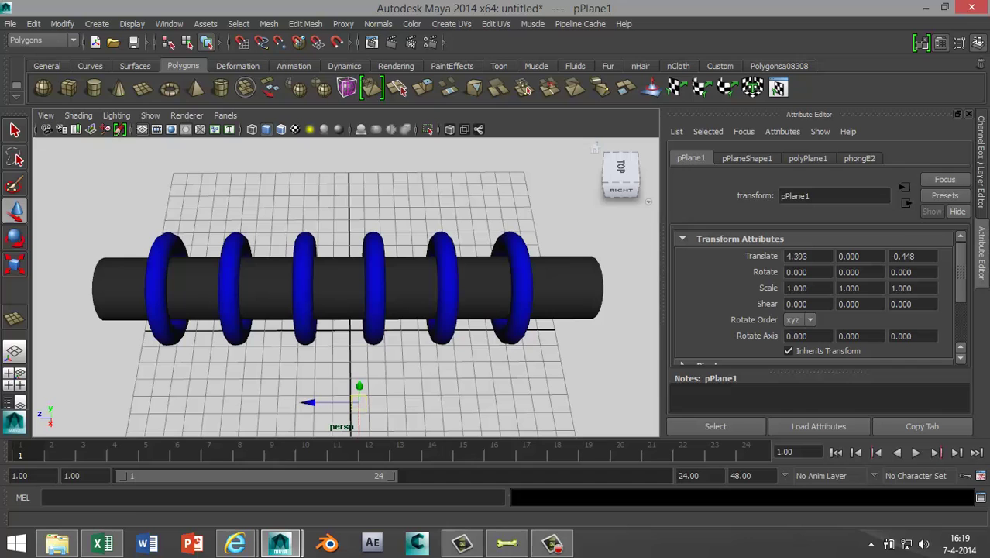
left_click(389, 42)
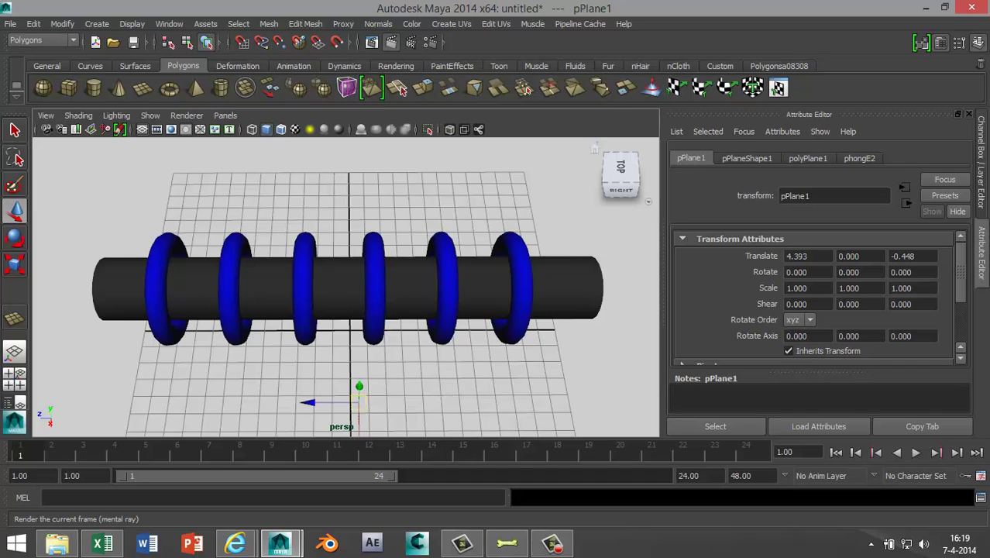